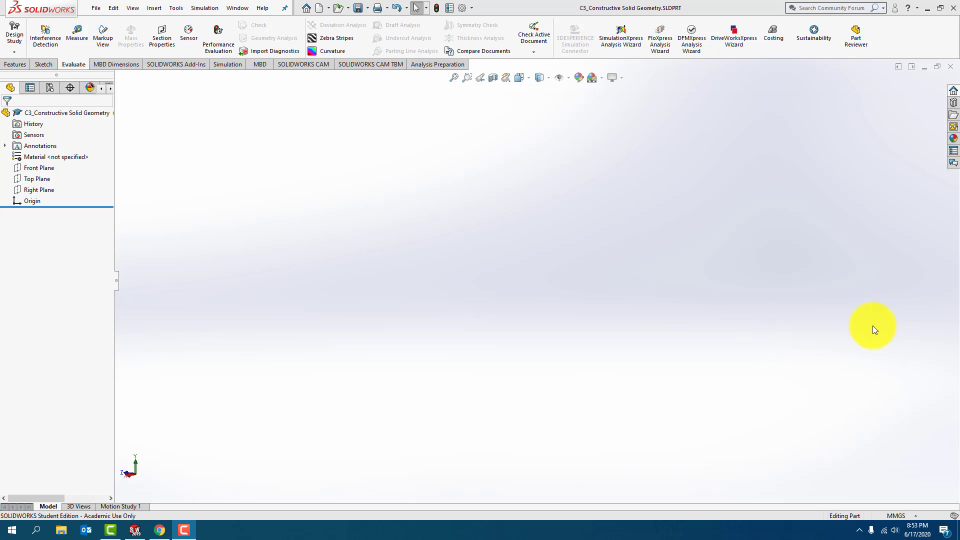
Step: Confirm the MMGS unit system and review the document's angle, linear and diameter dimension settings
left_click(890, 517)
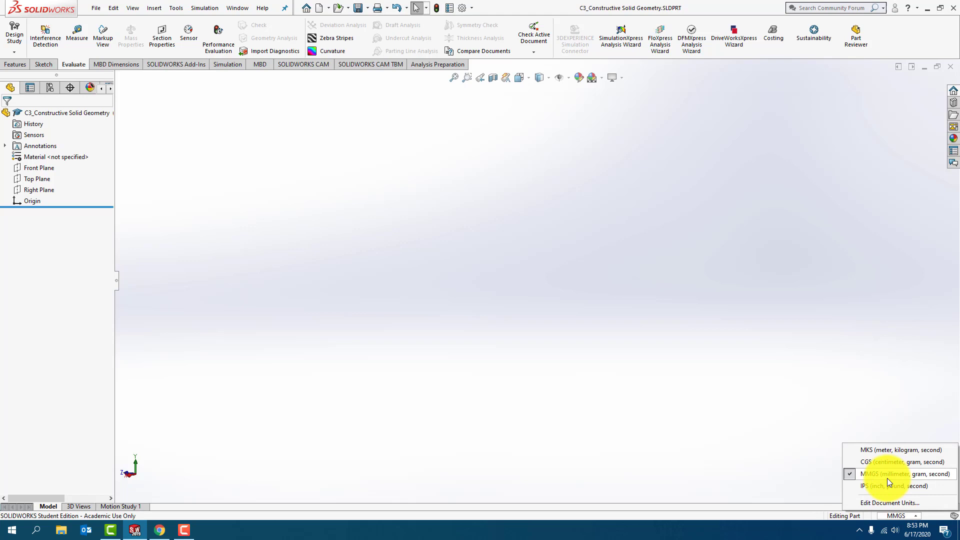
left_click(561, 182)
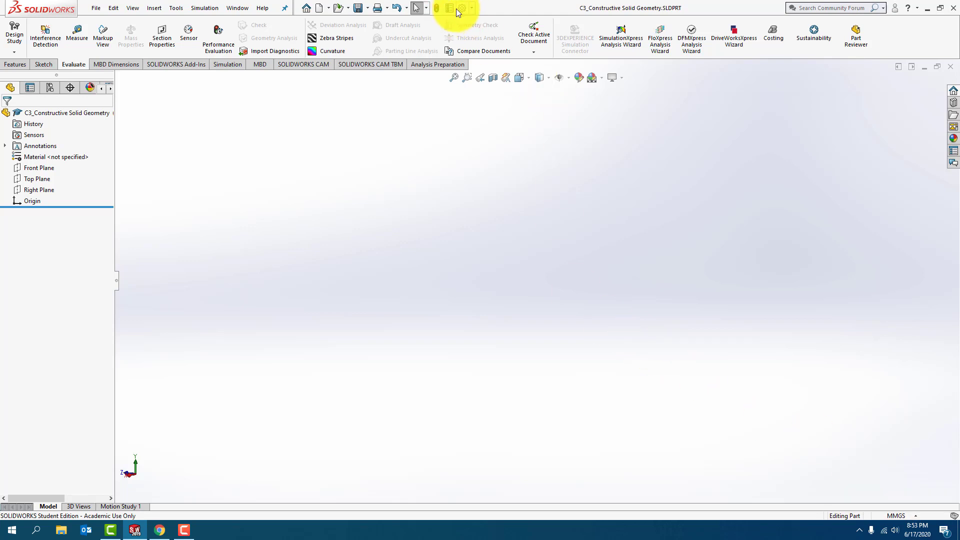
left_click(471, 8)
left_click(474, 22)
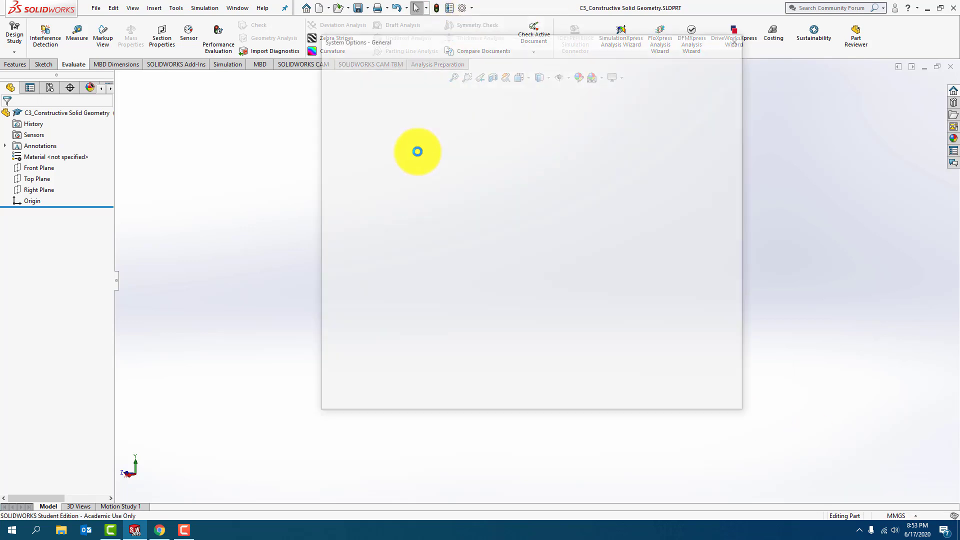
left_click(401, 57)
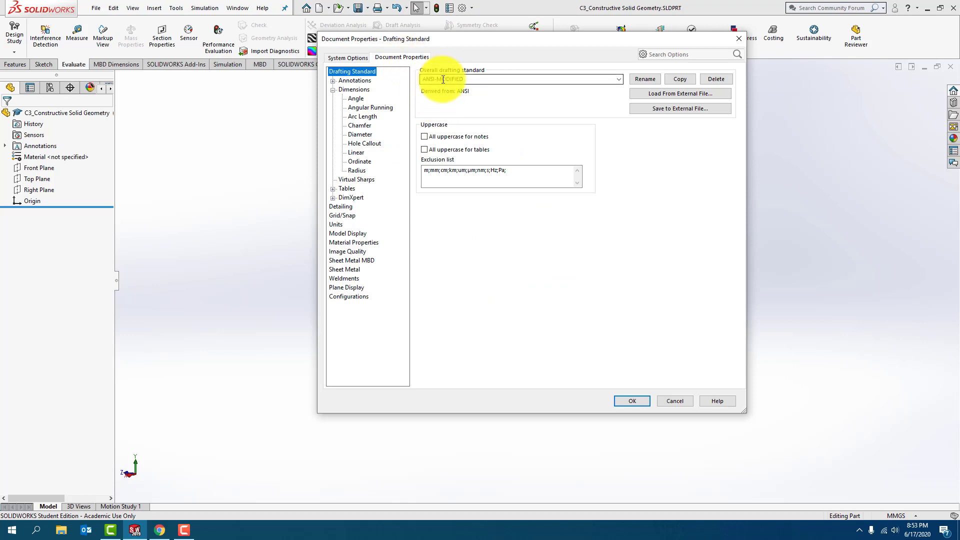
left_click(356, 98)
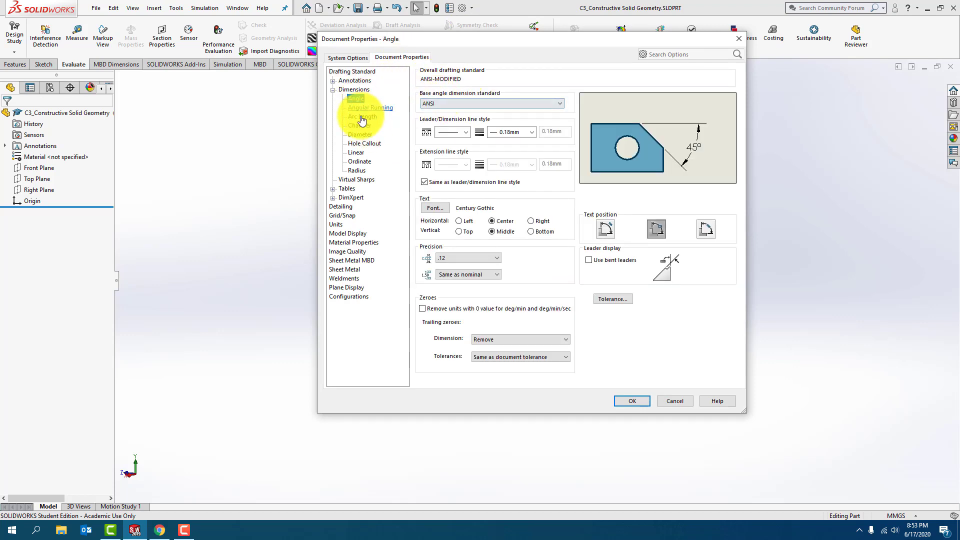
left_click(356, 152)
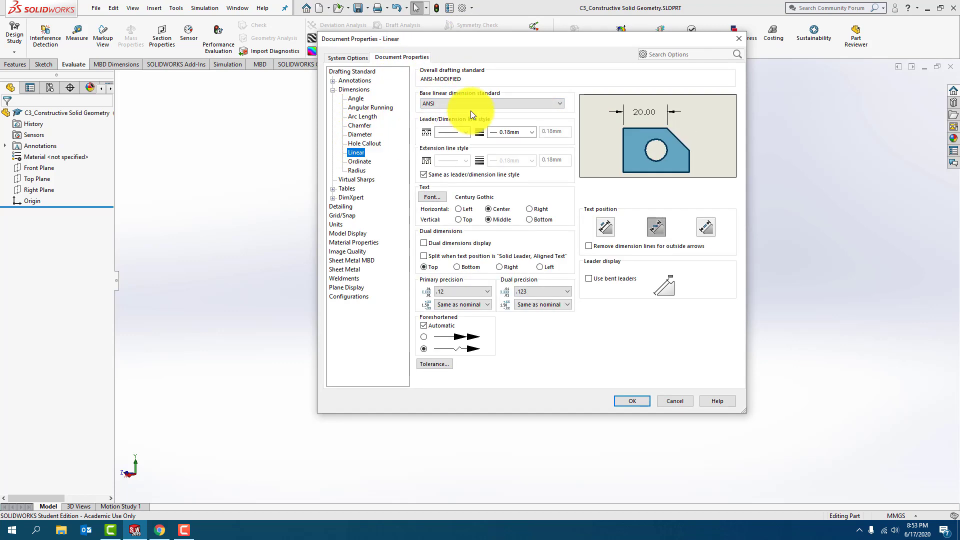
left_click(359, 134)
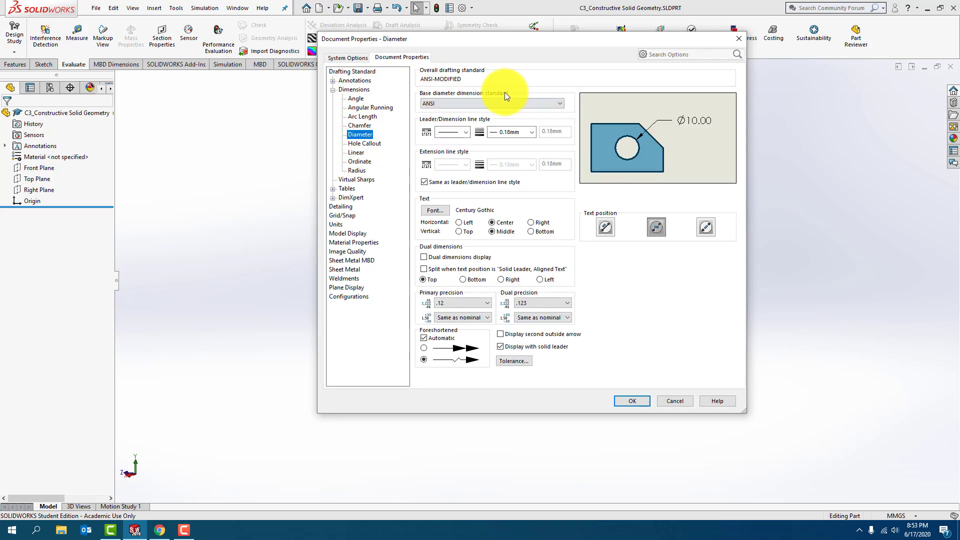
left_click(628, 401)
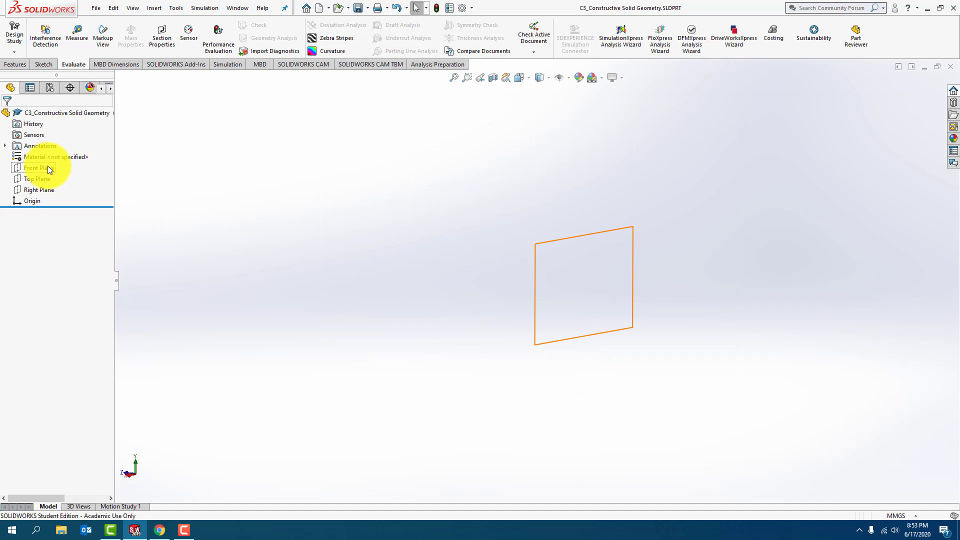
Step: Draw a corner rectangle from the origin in a new sketch on the Top Plane
left_click(46, 178)
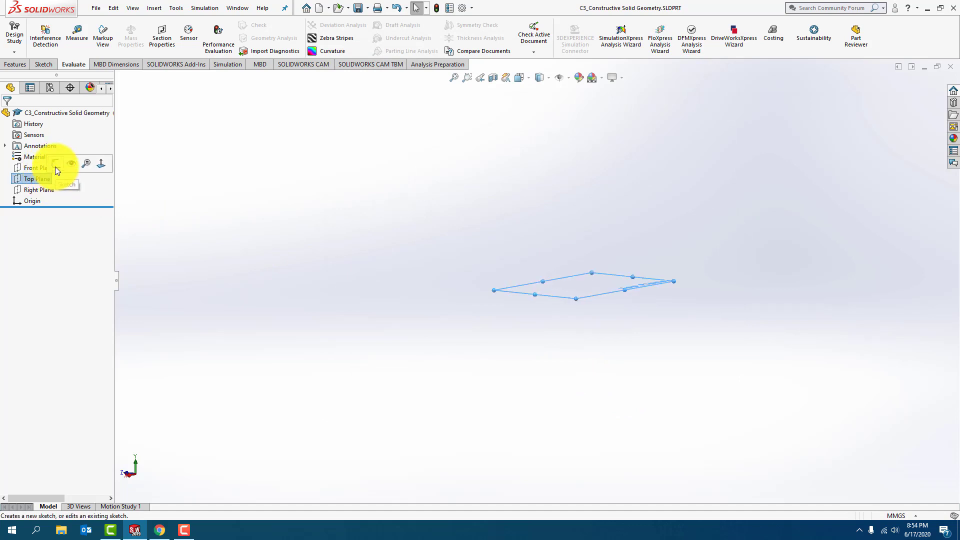
left_click(55, 167)
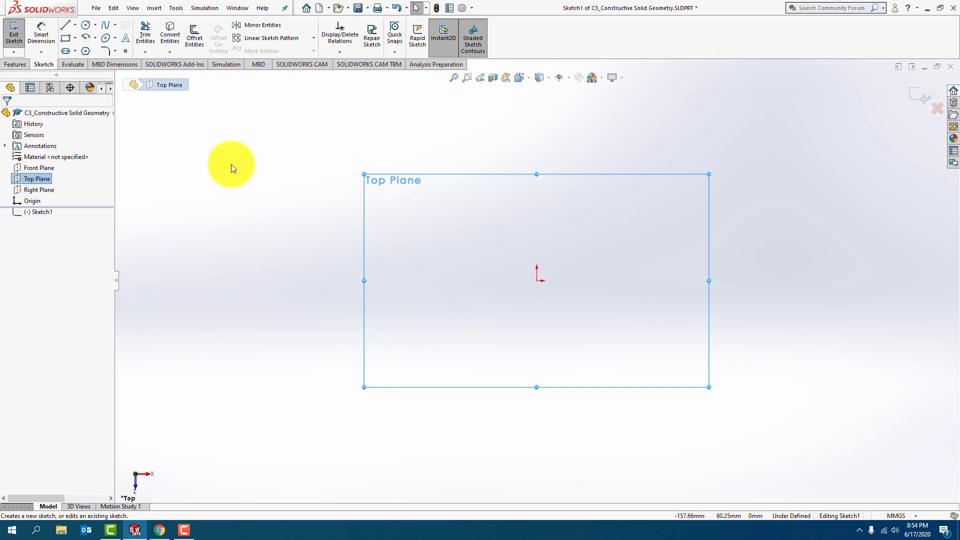
left_click(65, 37)
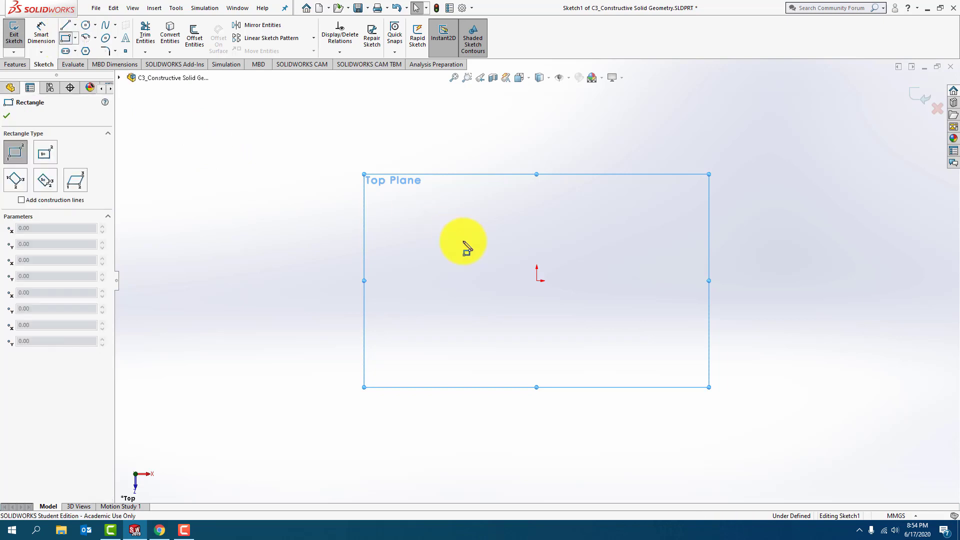
left_click(536, 280)
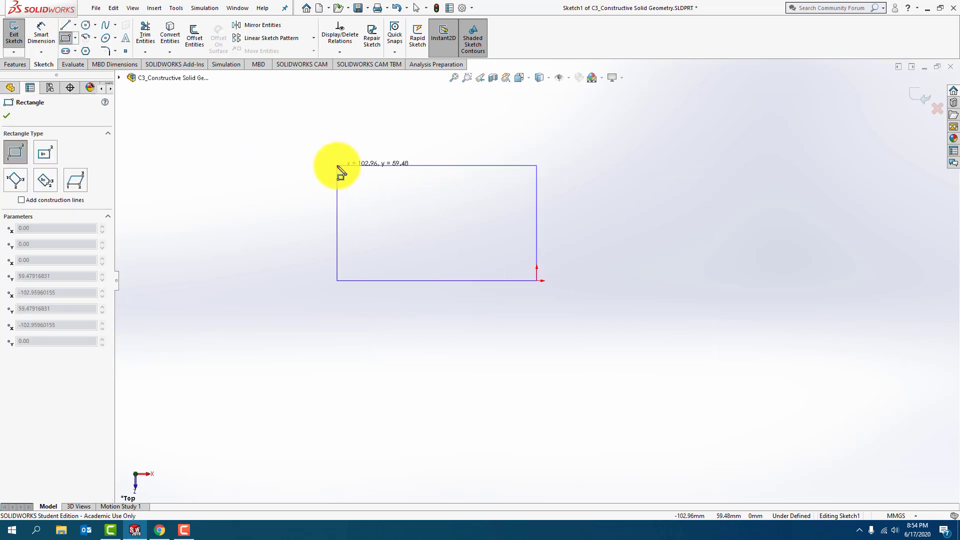
left_click(338, 165)
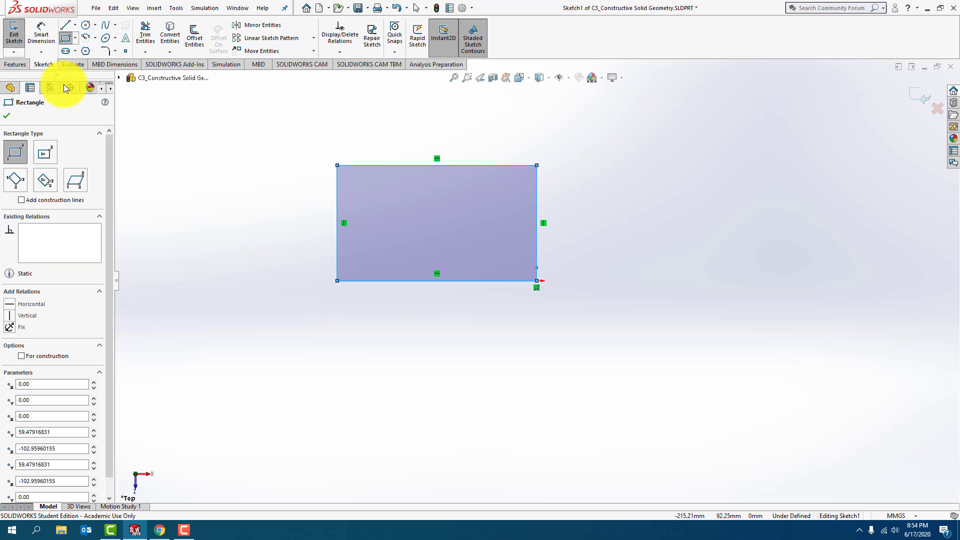
Step: Dimension the rectangle 50 mm high and 75 mm wide
left_click(40, 45)
left_click(337, 215)
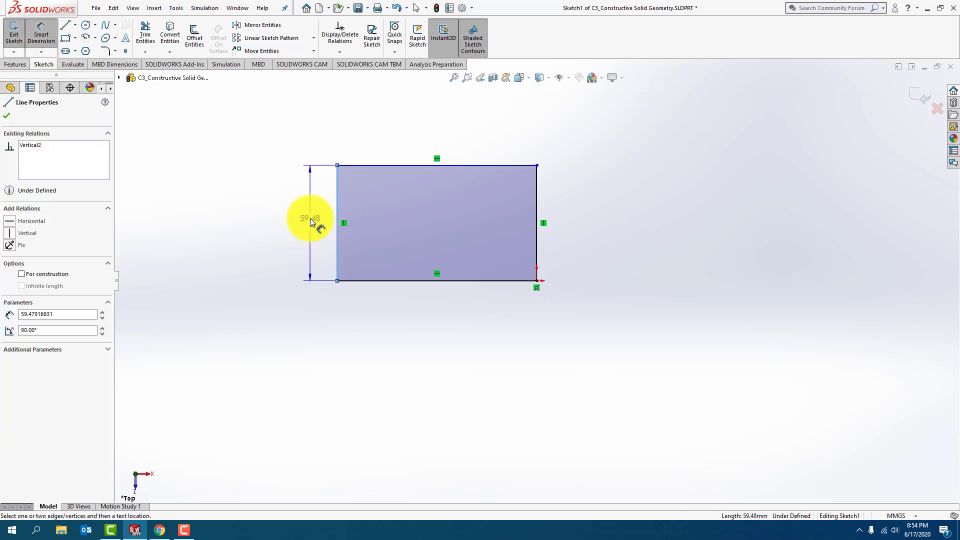
left_click(310, 220)
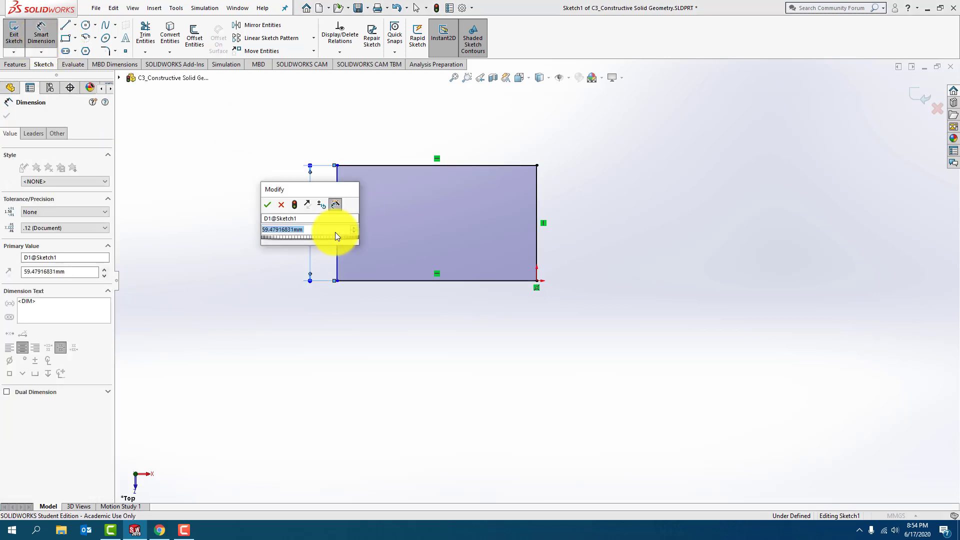
type("50")
key("Return")
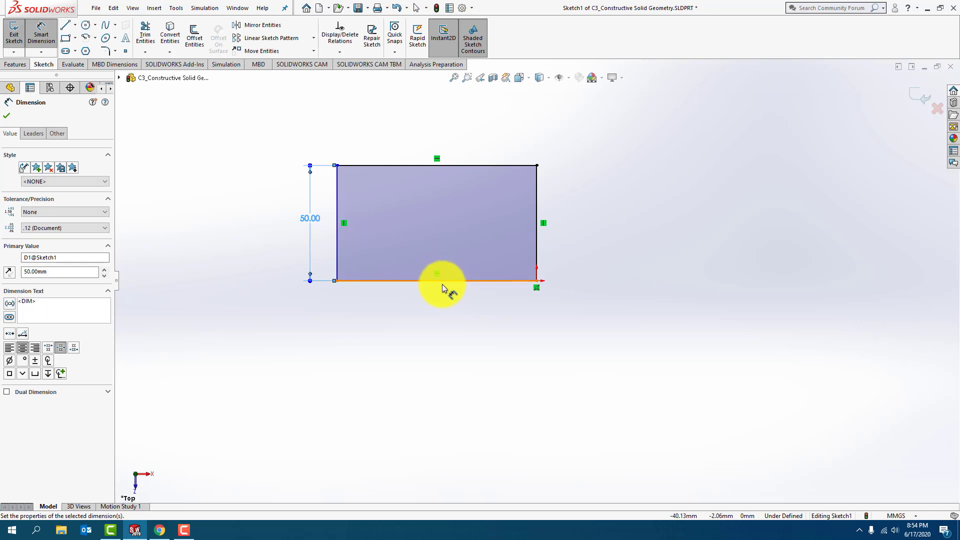
left_click(441, 281)
left_click(437, 318)
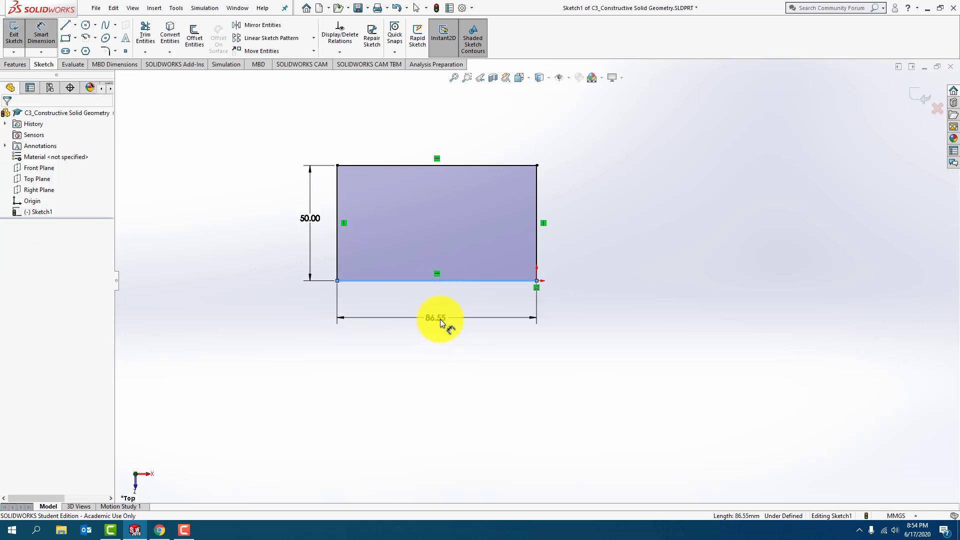
type("75")
key("Return")
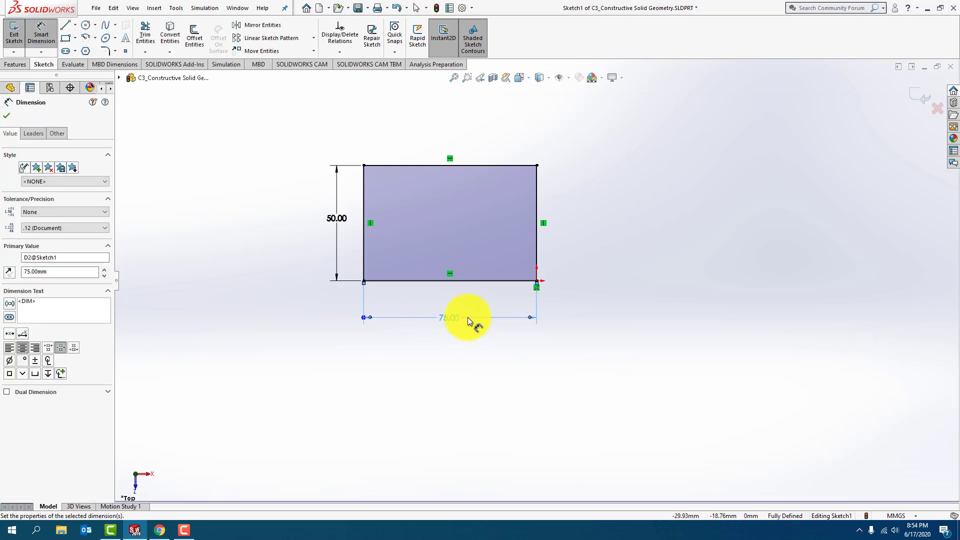
Step: Set the document's length units to show no decimal places
left_click(891, 517)
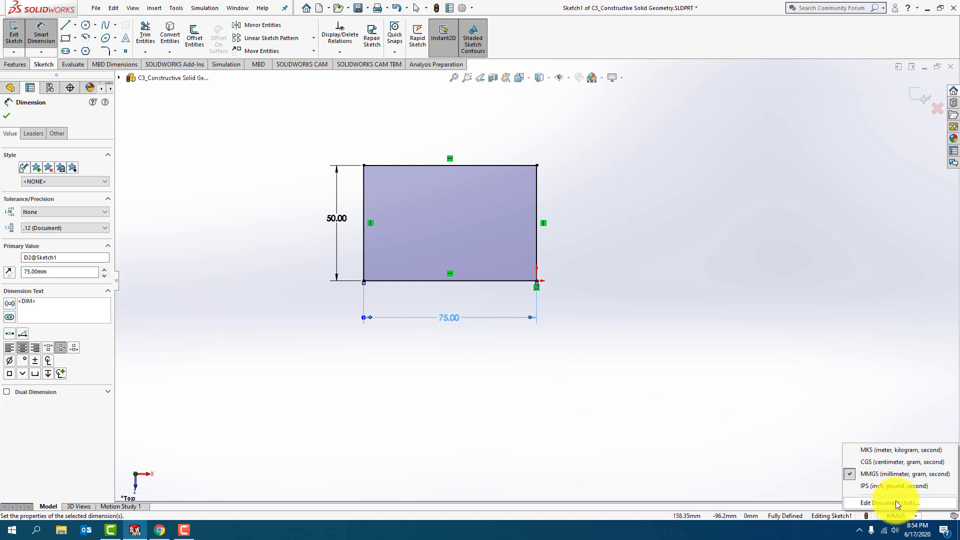
left_click(892, 499)
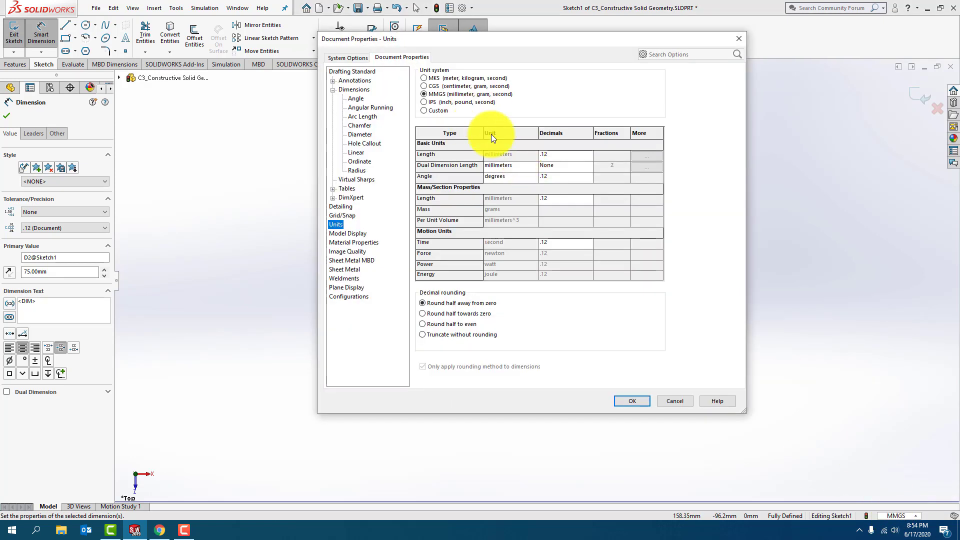
left_click(560, 155)
left_click(554, 155)
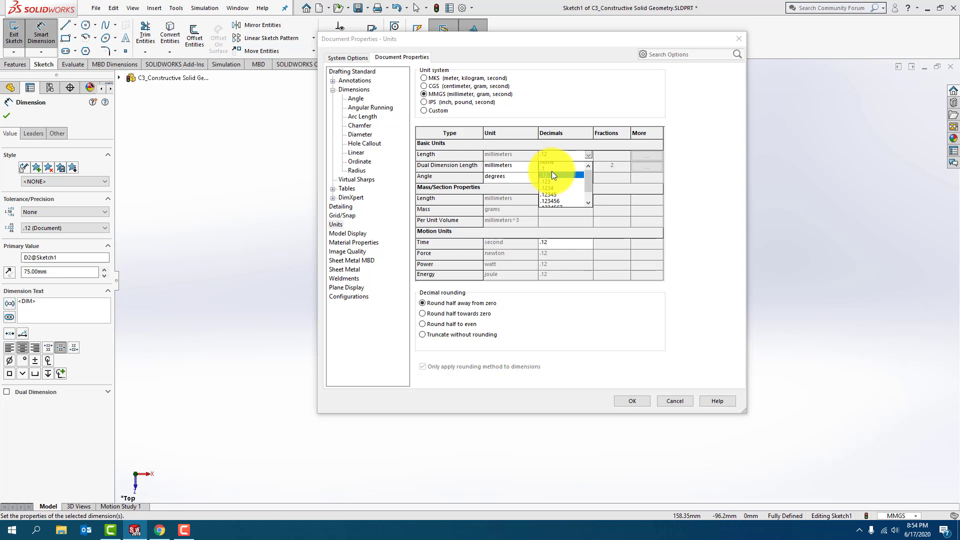
left_click(550, 166)
left_click(632, 401)
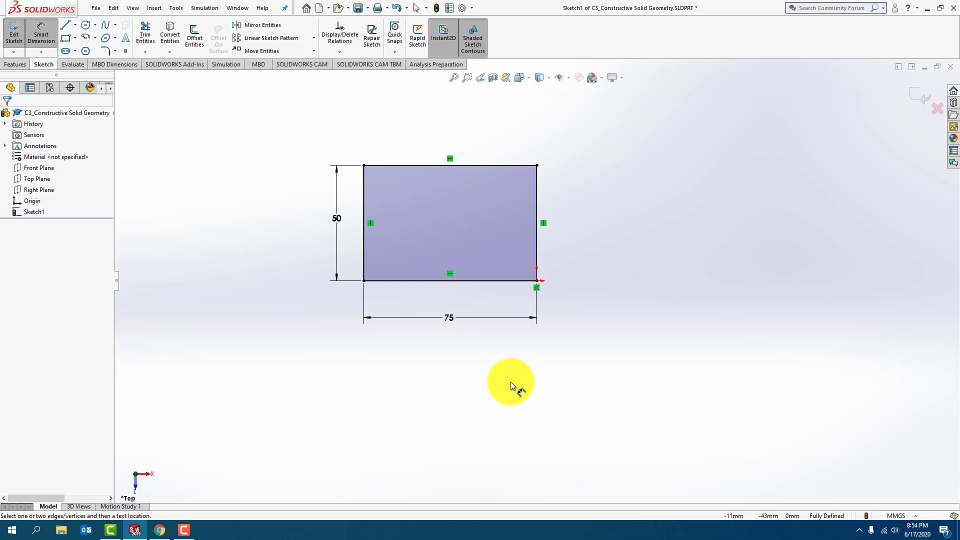
Step: Exit the sketch and extrude the 75 × 50 mm rectangle 15 mm as Boss-Extrude1
left_click(918, 96)
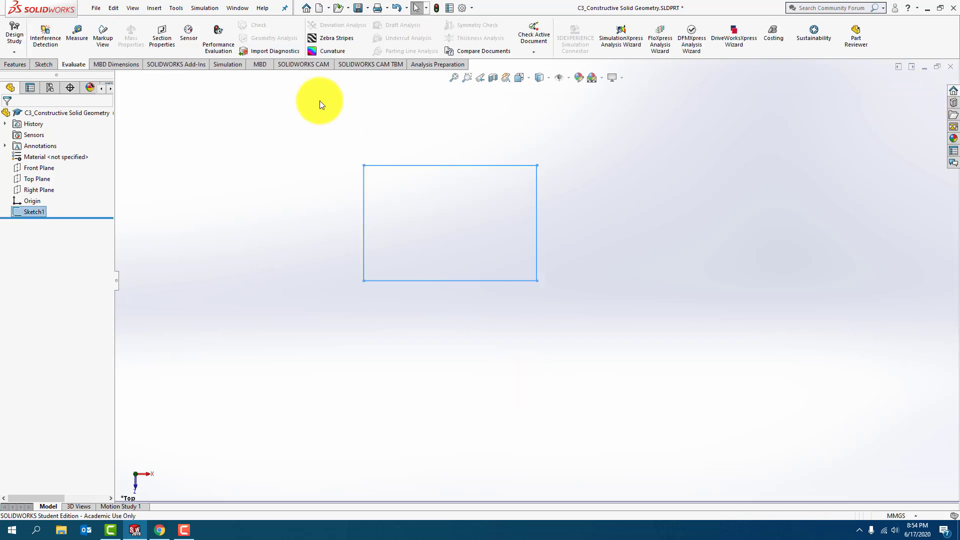
left_click(19, 64)
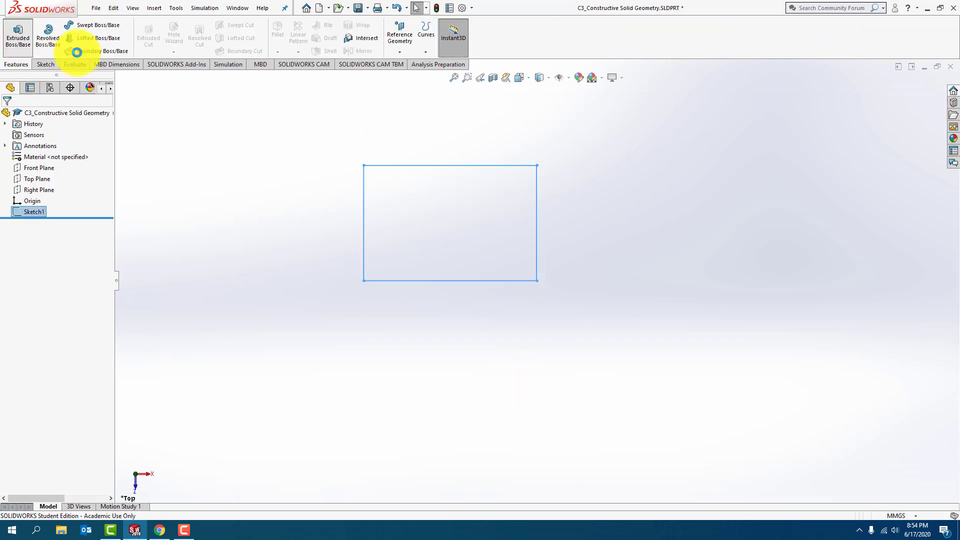
left_click(18, 38)
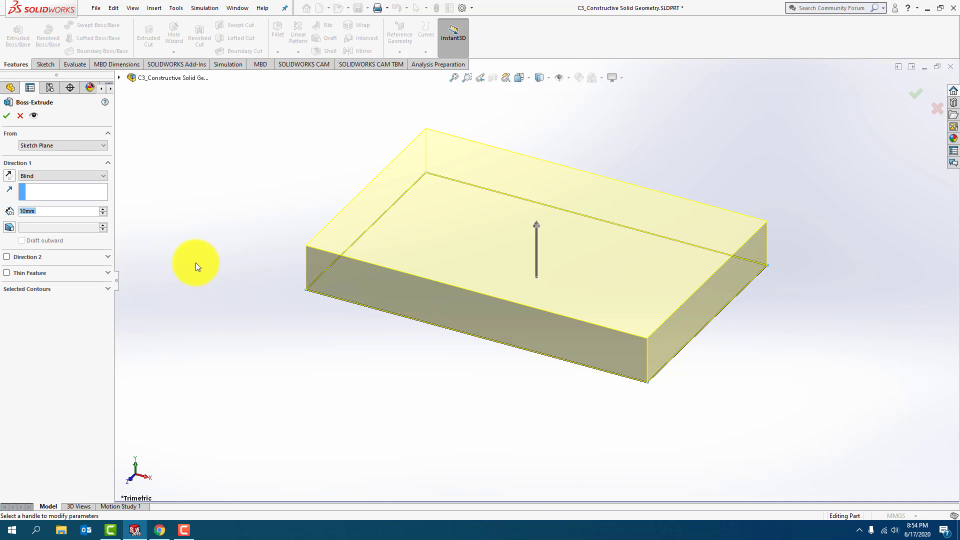
type("15")
key("Return")
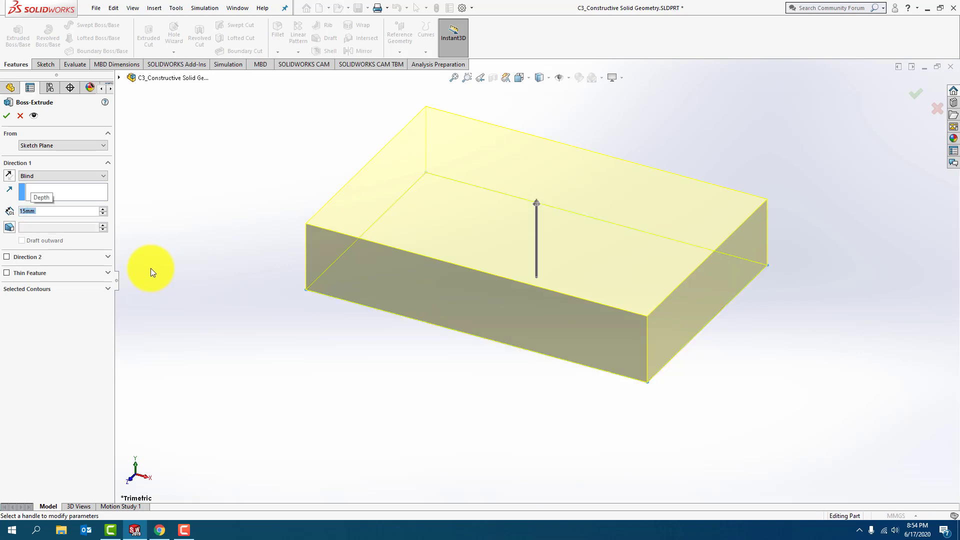
left_click(7, 115)
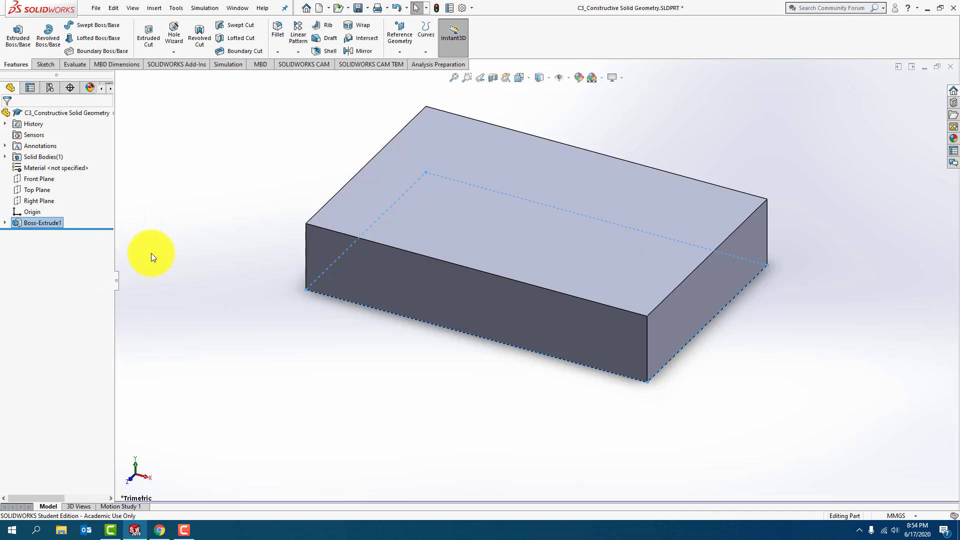
Step: On the block's bottom face, draw a circle centred on the left edge through the top-left corner (25 mm radius)
middle_click_drag(309, 321, 336, 334)
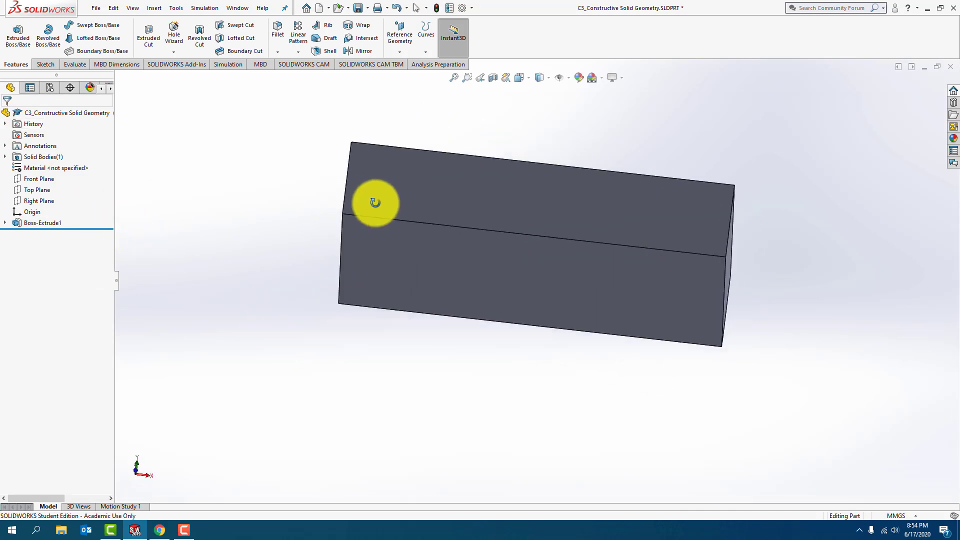
middle_click_drag(375, 203, 367, 254)
left_click(361, 263)
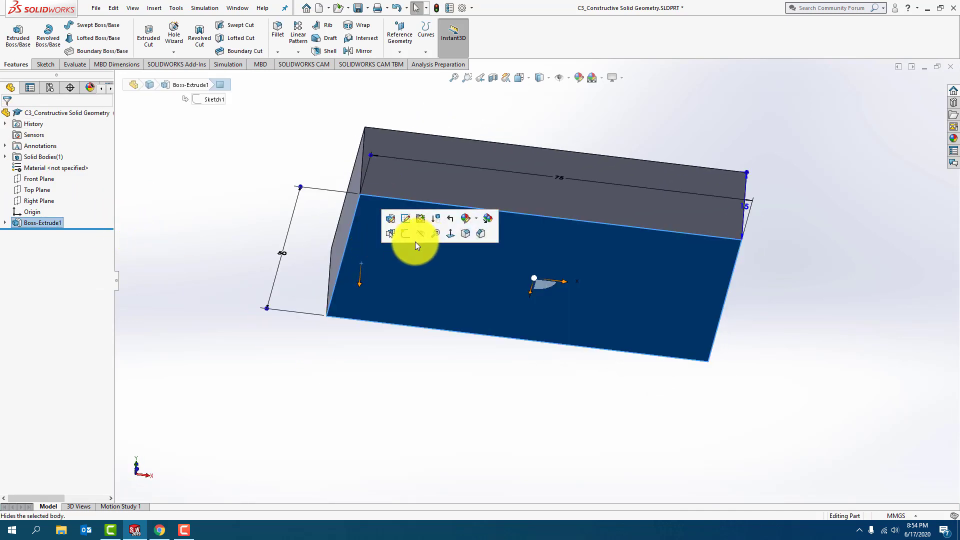
left_click(407, 236)
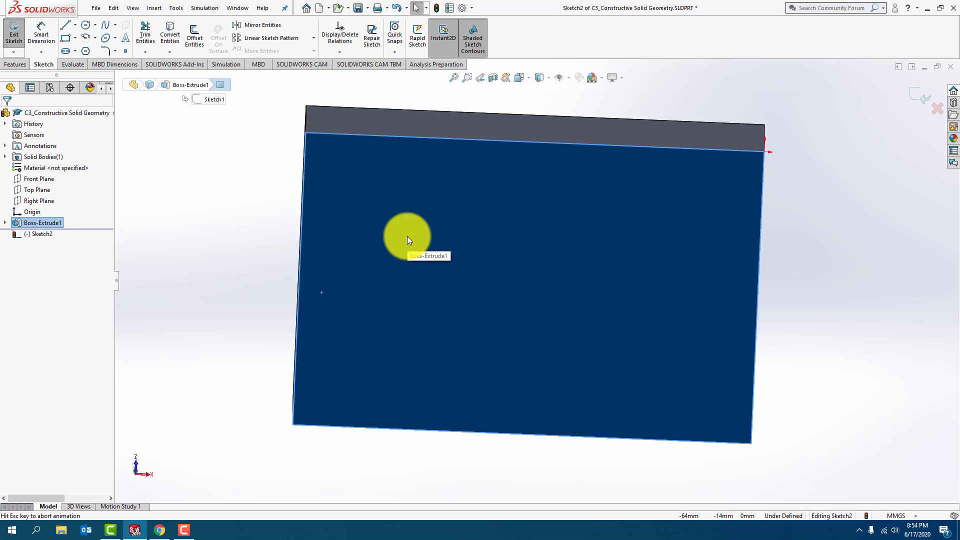
left_click(95, 25)
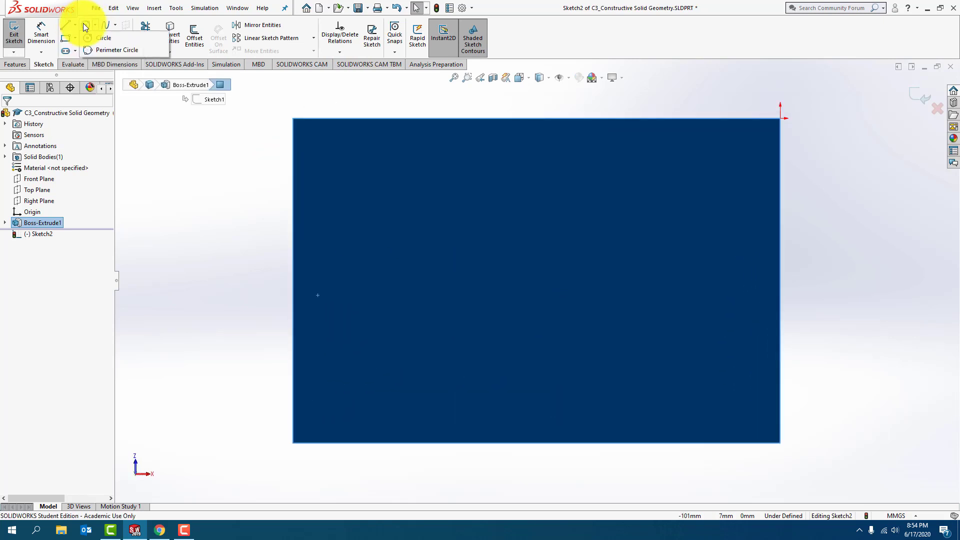
left_click(85, 27)
left_click(107, 37)
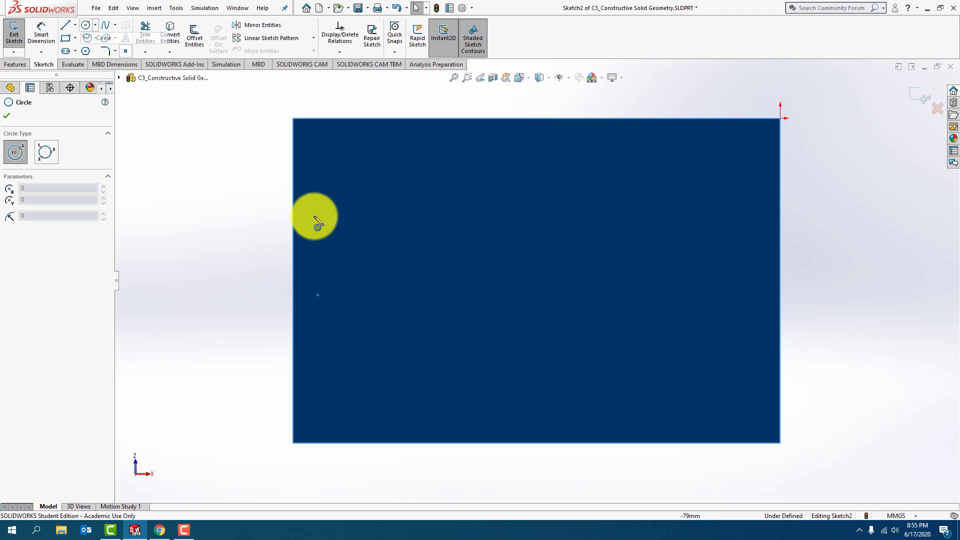
left_click(293, 280)
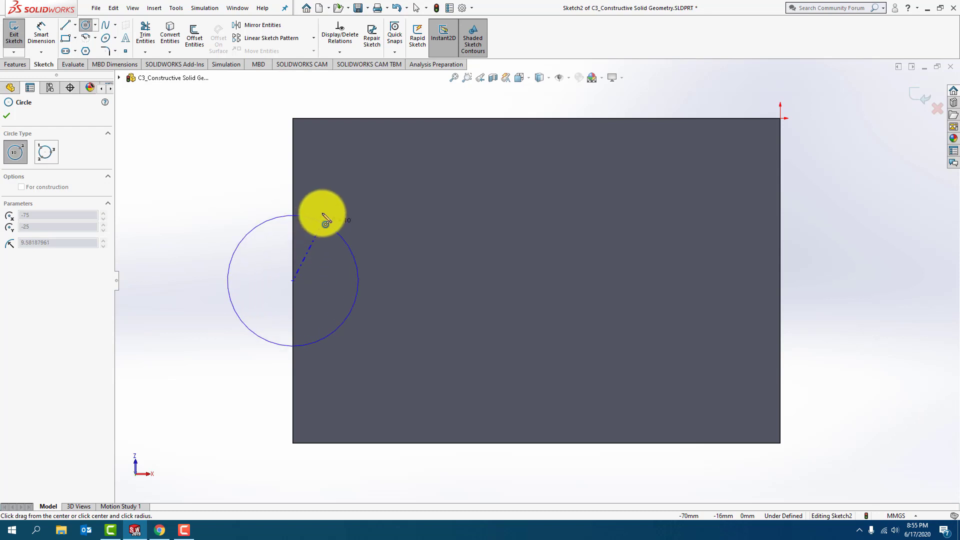
left_click(294, 120)
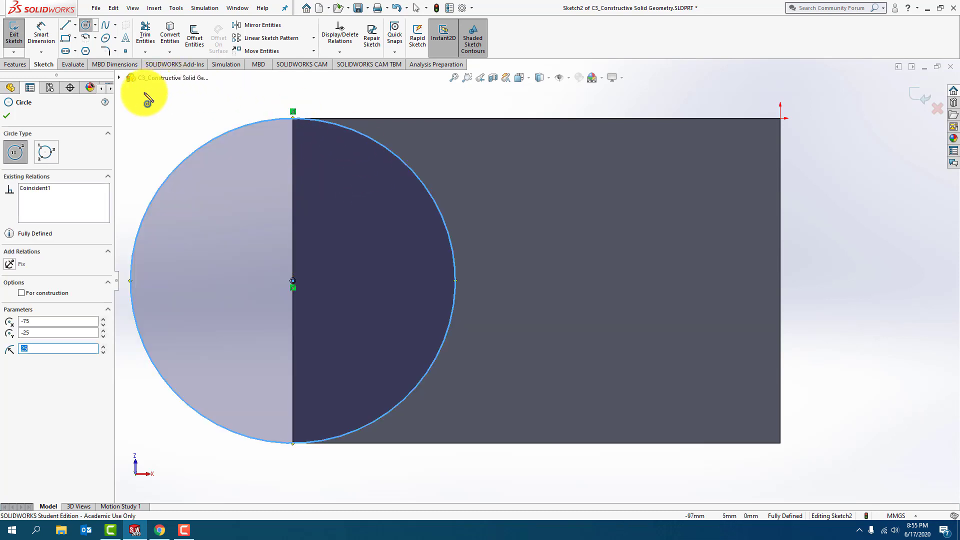
left_click(7, 115)
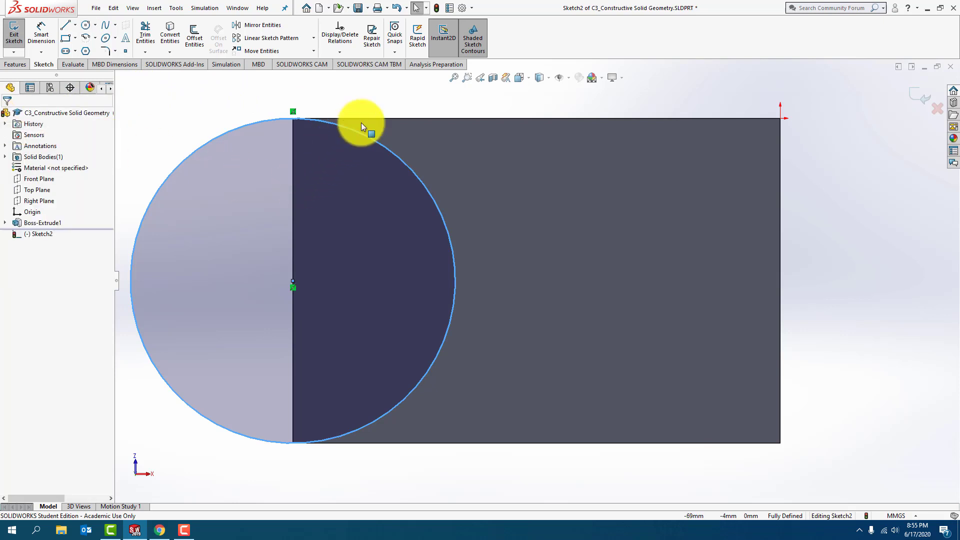
left_click(379, 105)
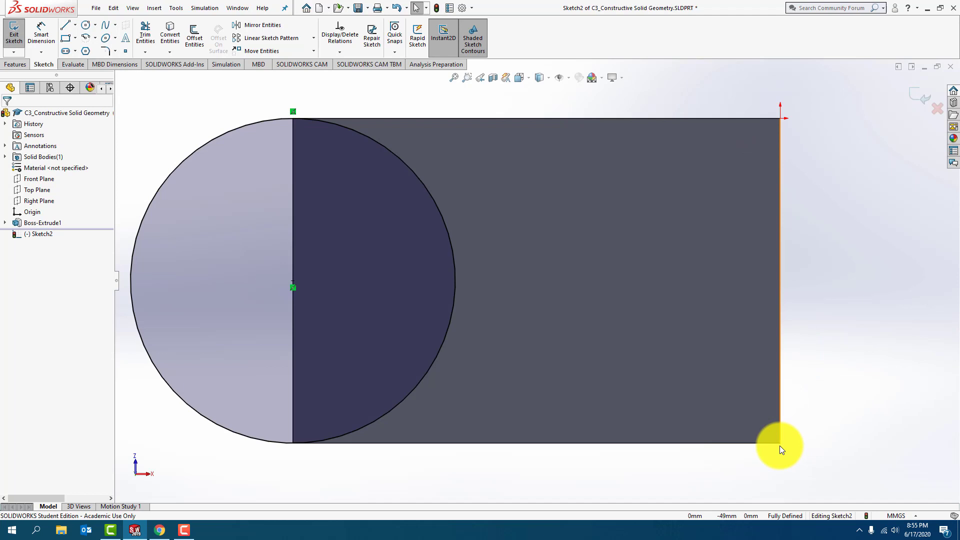
Step: Start a boss extrusion of the circle sketch with its direction reversed toward the block
left_click(917, 98)
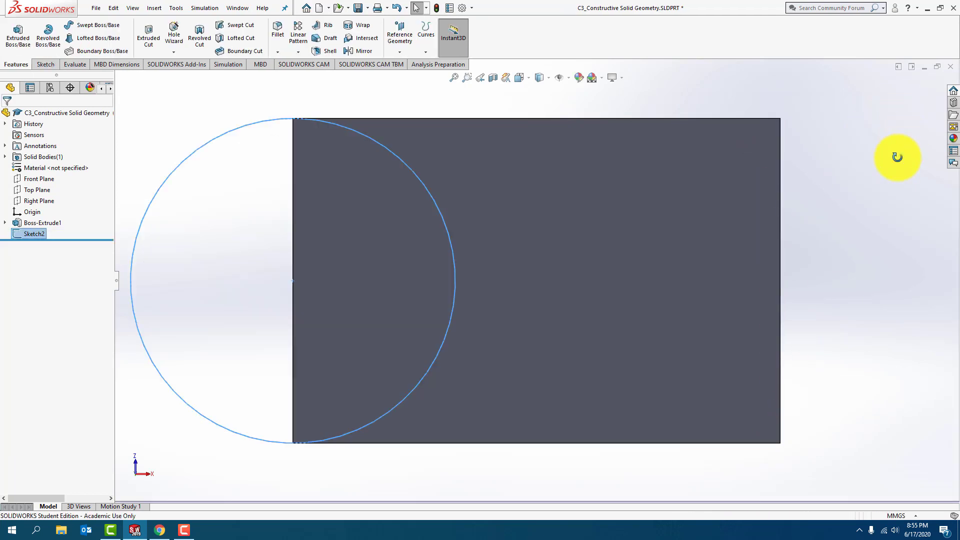
middle_click_drag(896, 154, 858, 261)
key("Escape")
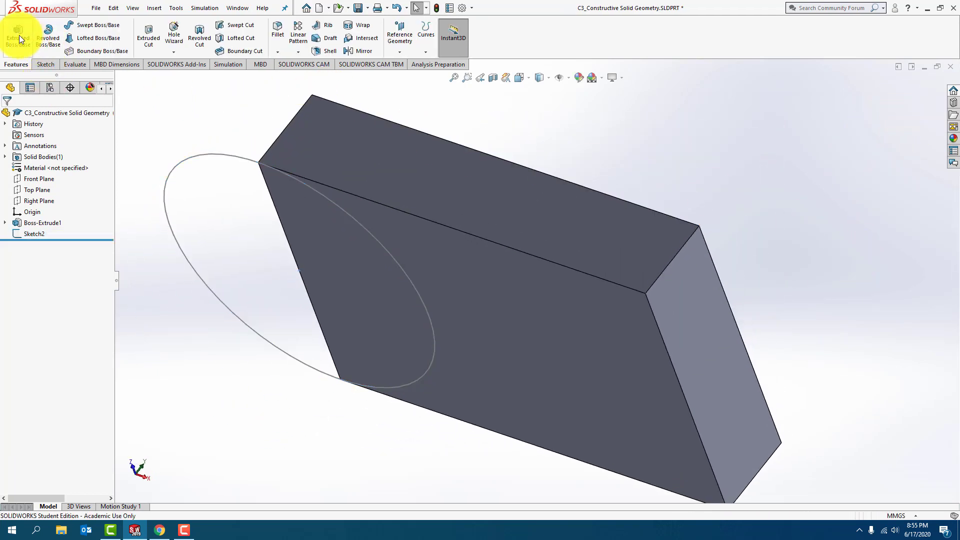
left_click(19, 35)
left_click(230, 155)
scroll(355, 234, "up", 3)
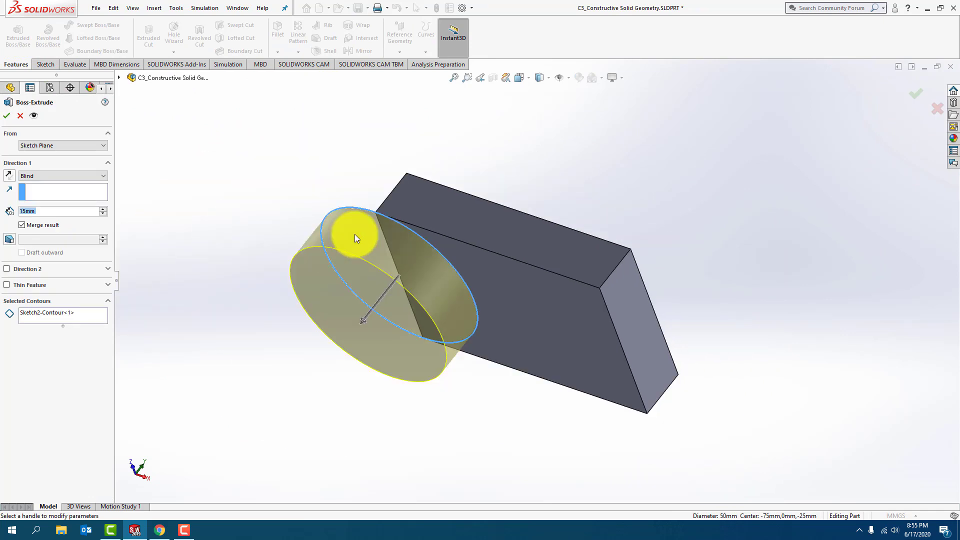
left_click(8, 177)
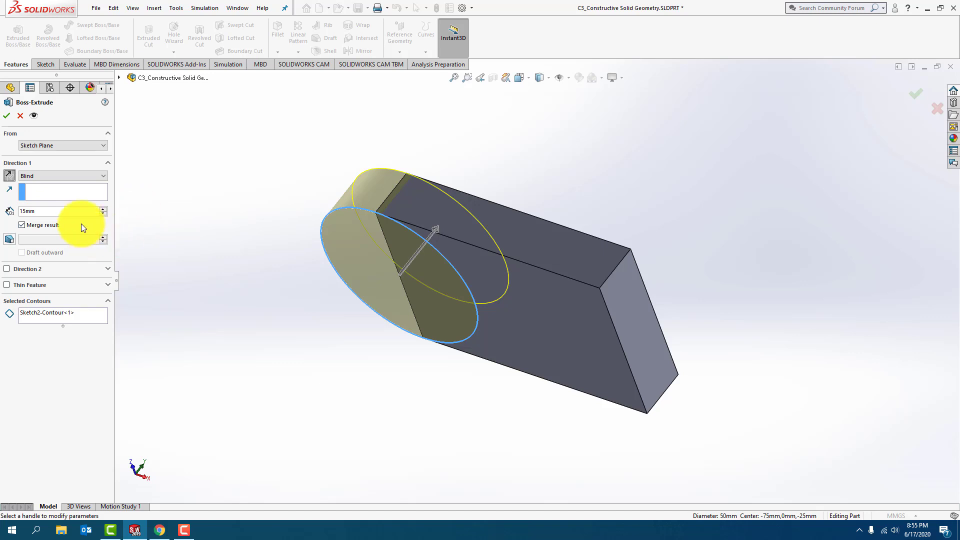
Step: Set the cylinder extrusion depth to 40 mm and accept it, merged with the block
left_click(74, 213)
type("40")
key("Return")
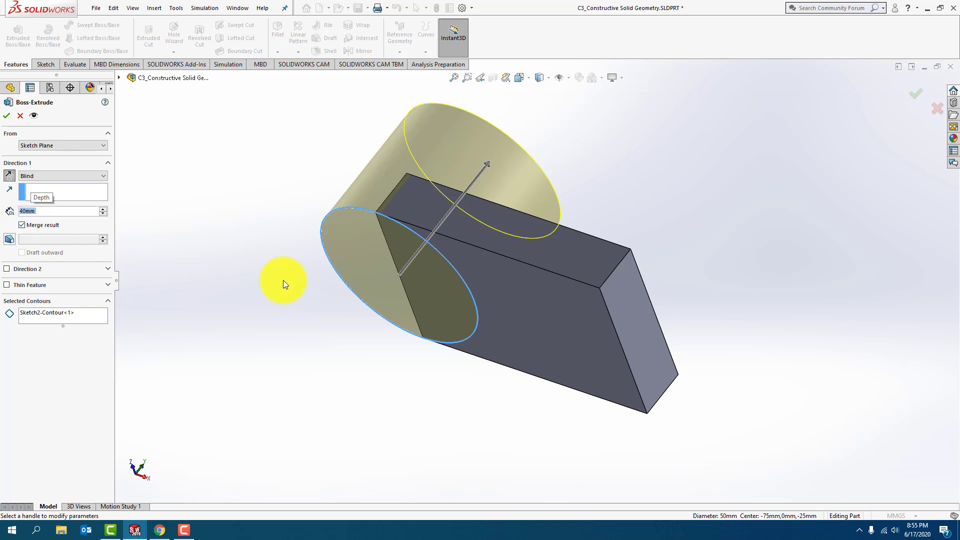
middle_click_drag(283, 279, 268, 311)
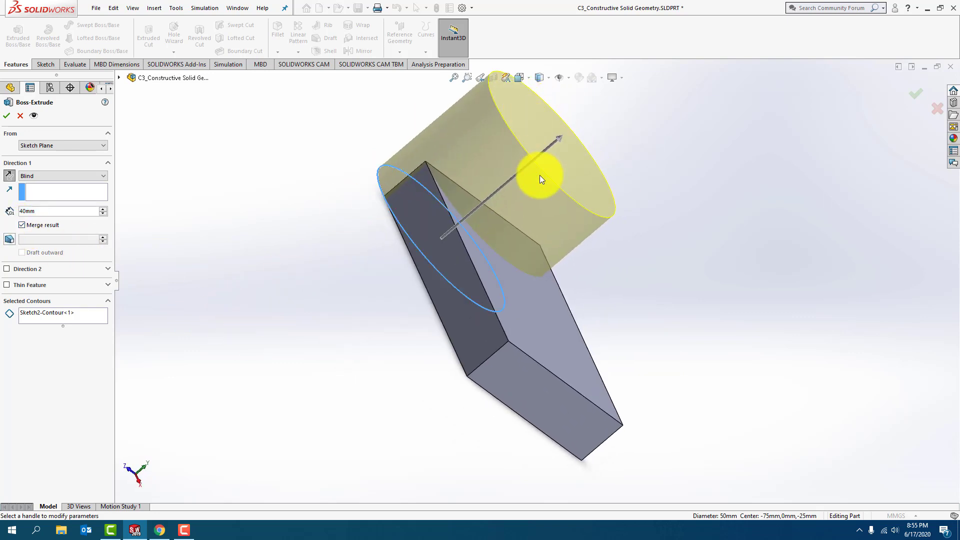
key("ctrl+7")
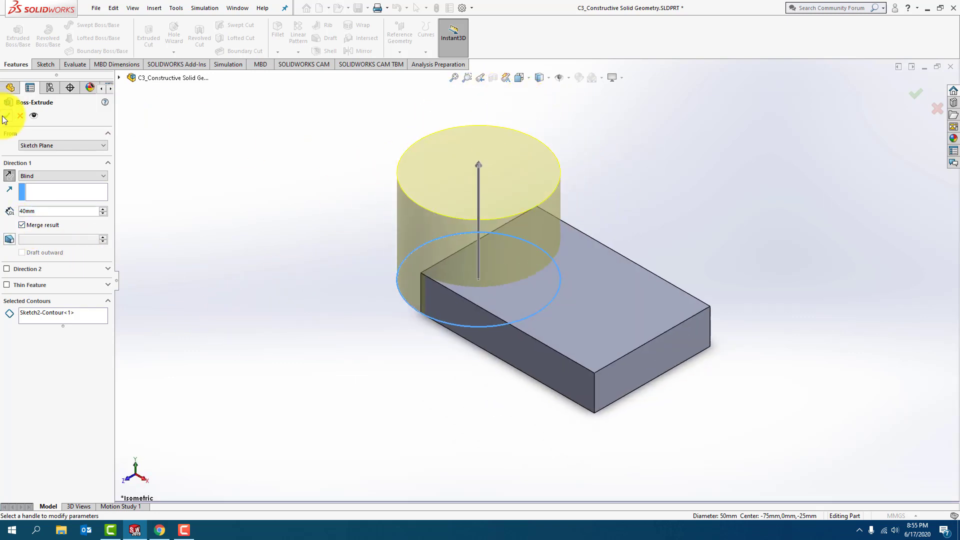
left_click(6, 117)
middle_click_drag(224, 238, 568, 208)
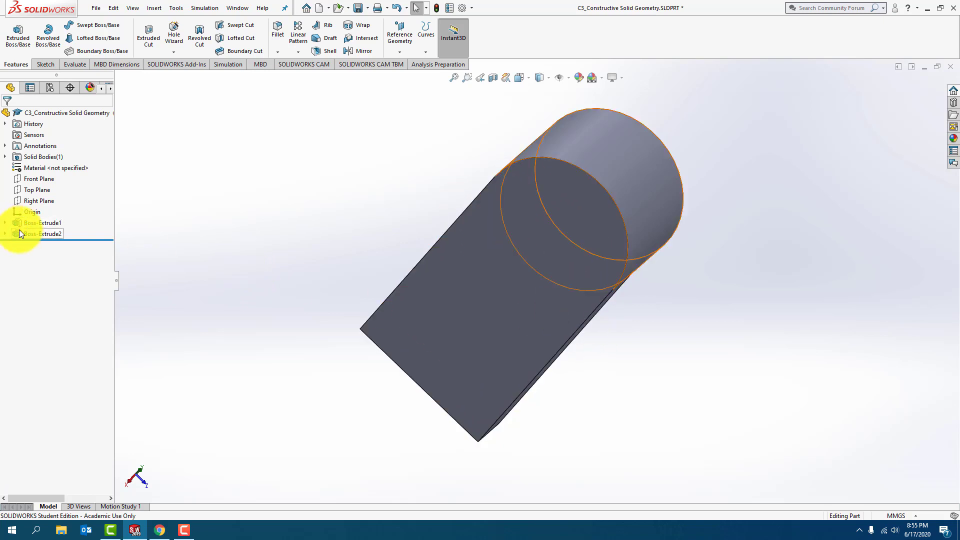
Step: Edit Boss-Extrude2 twice, accepting it so the 40 mm cylinder merges into the block
right_click(35, 233)
left_click(33, 201)
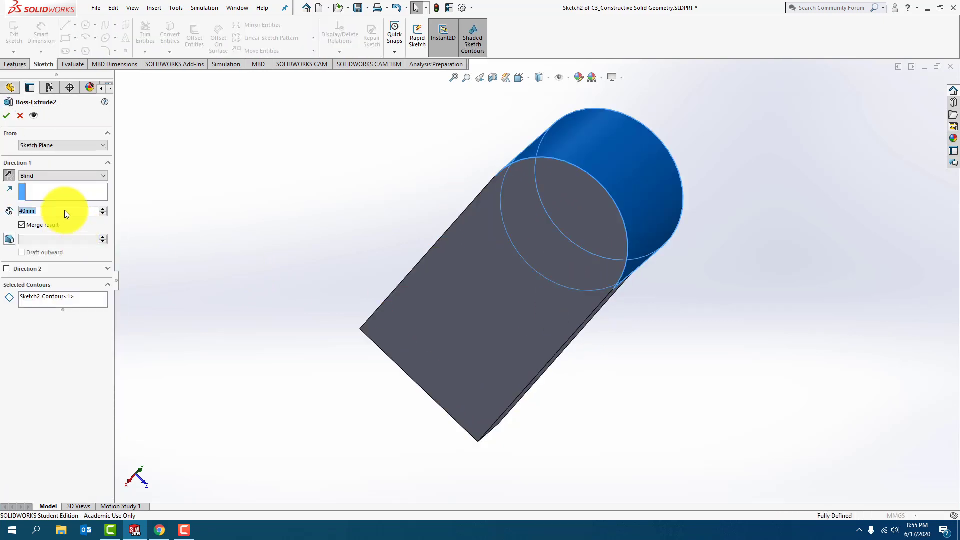
left_click(7, 116)
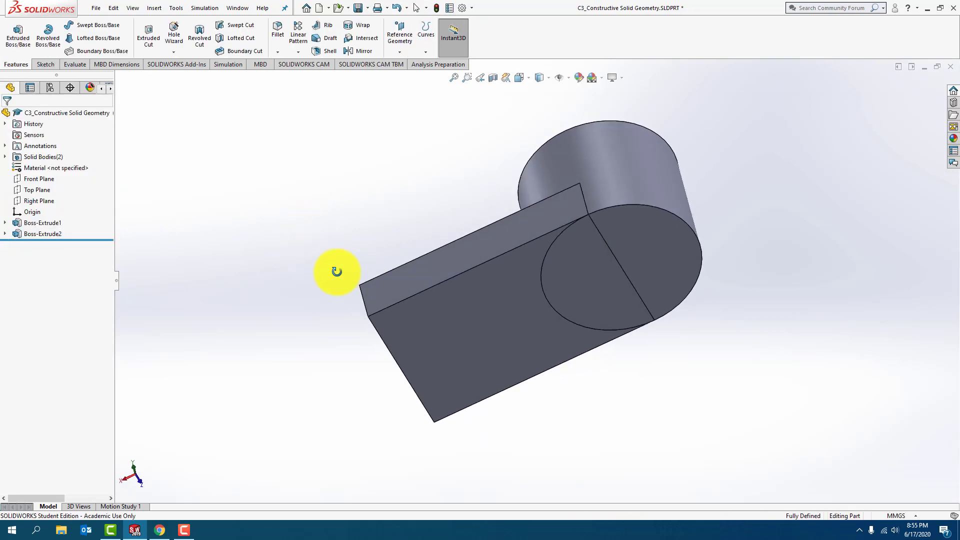
right_click(47, 233)
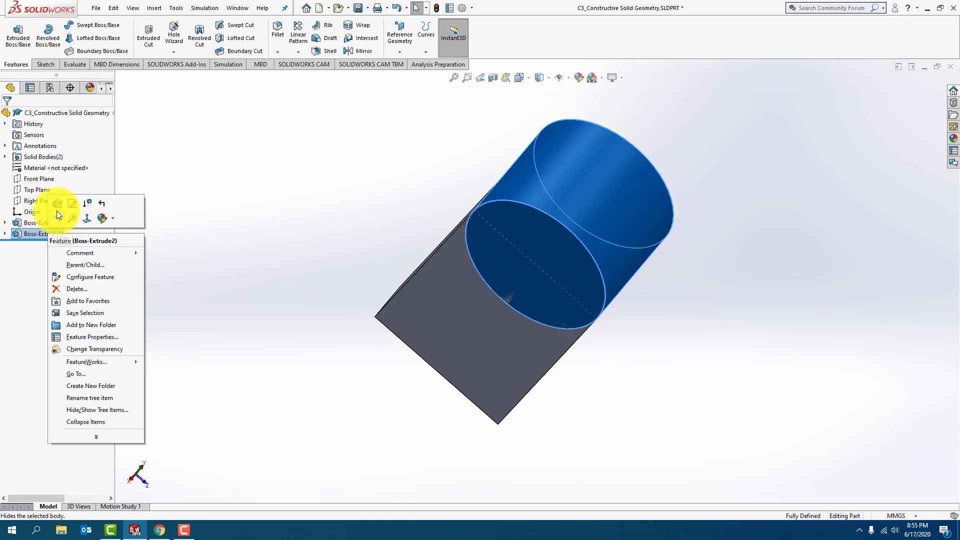
left_click(56, 204)
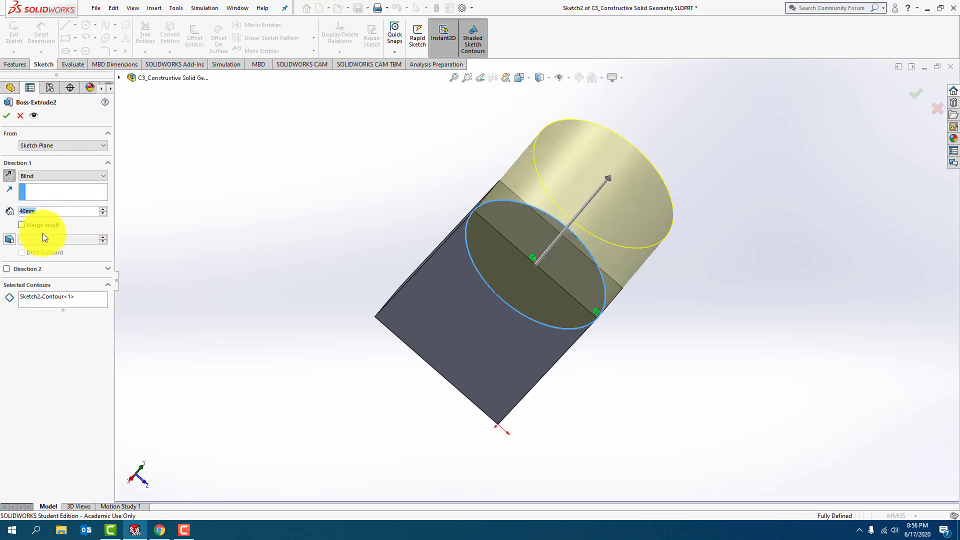
left_click(6, 116)
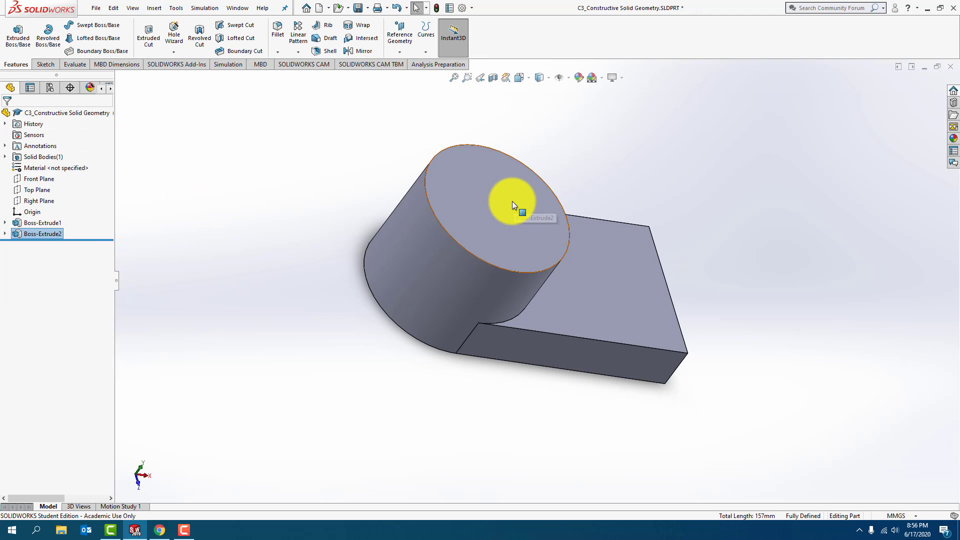
Step: Sketch a circle concentric with the cylinder on its top face
left_click(512, 202)
left_click(556, 171)
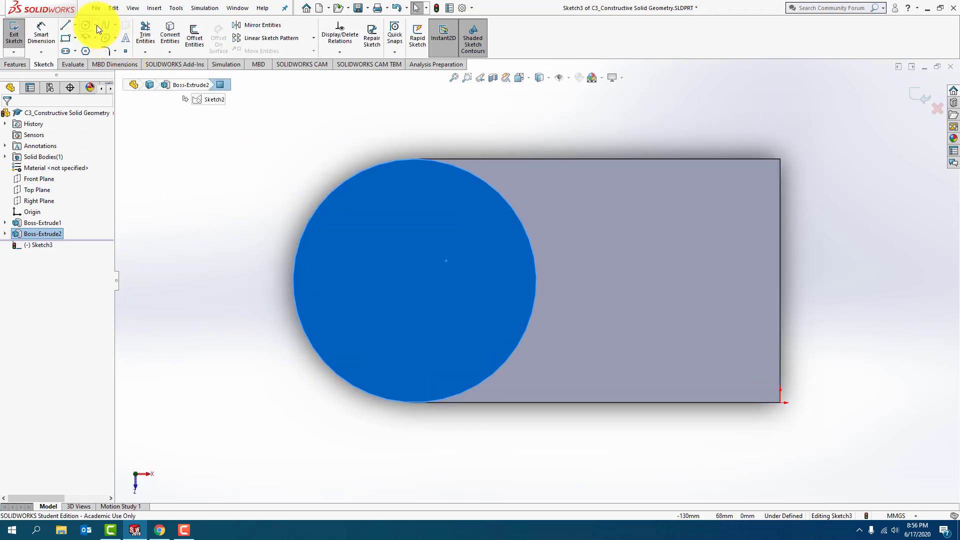
left_click(85, 25)
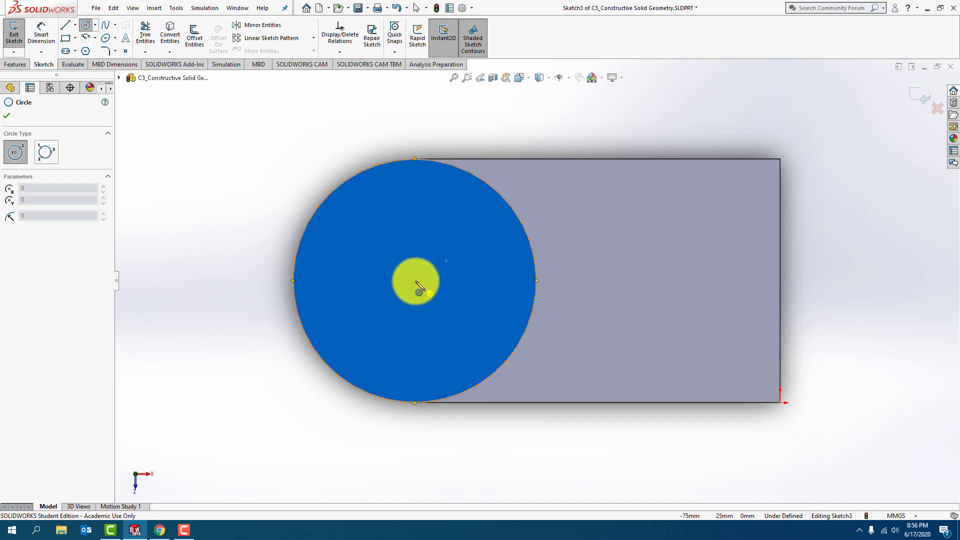
left_click_drag(416, 281, 483, 260)
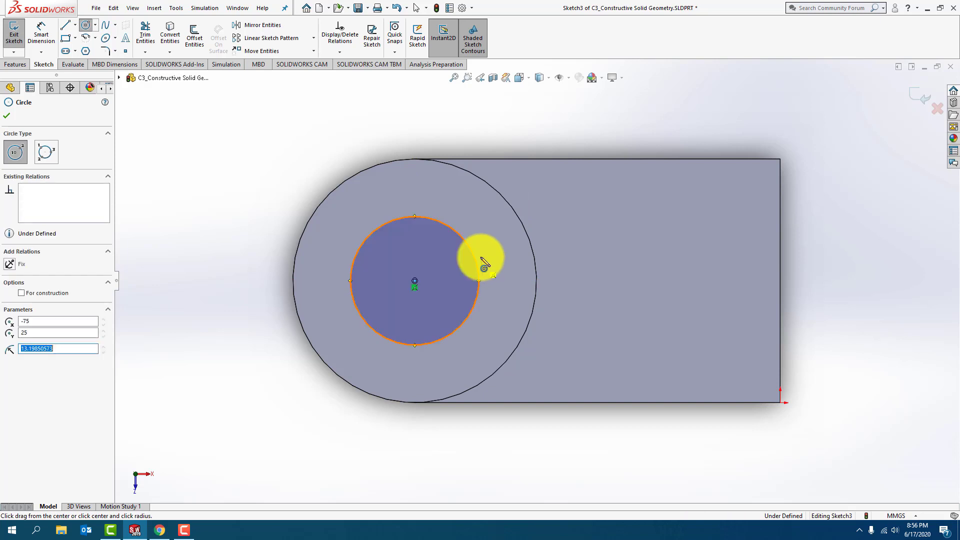
Step: Dimension the inner circle to 30 mm diameter and return to the isometric view
left_click(37, 31)
left_click(386, 224)
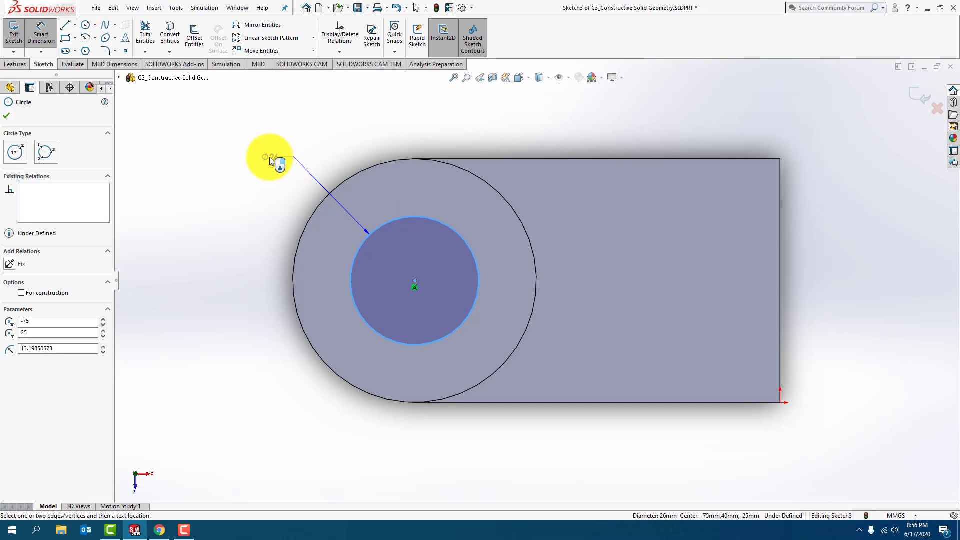
left_click(270, 160)
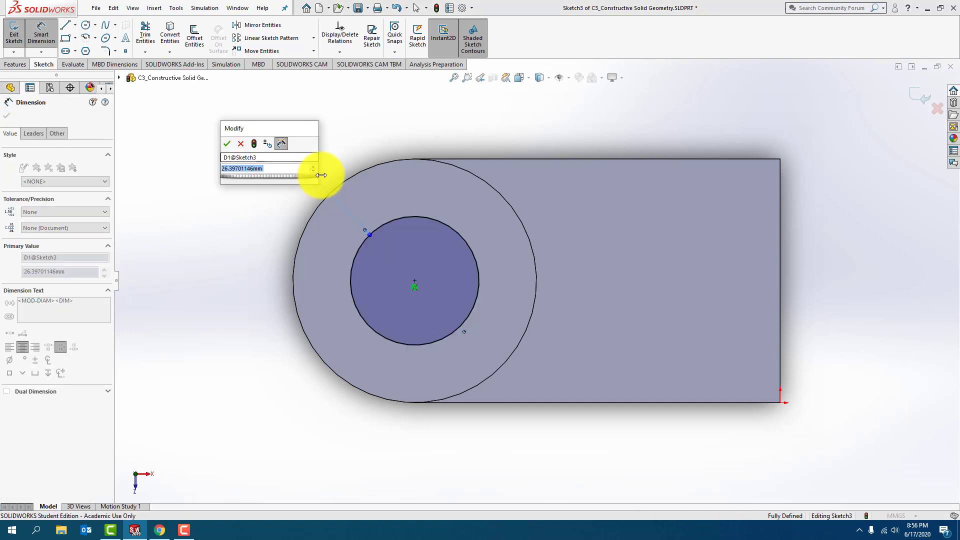
type("30")
key("Return")
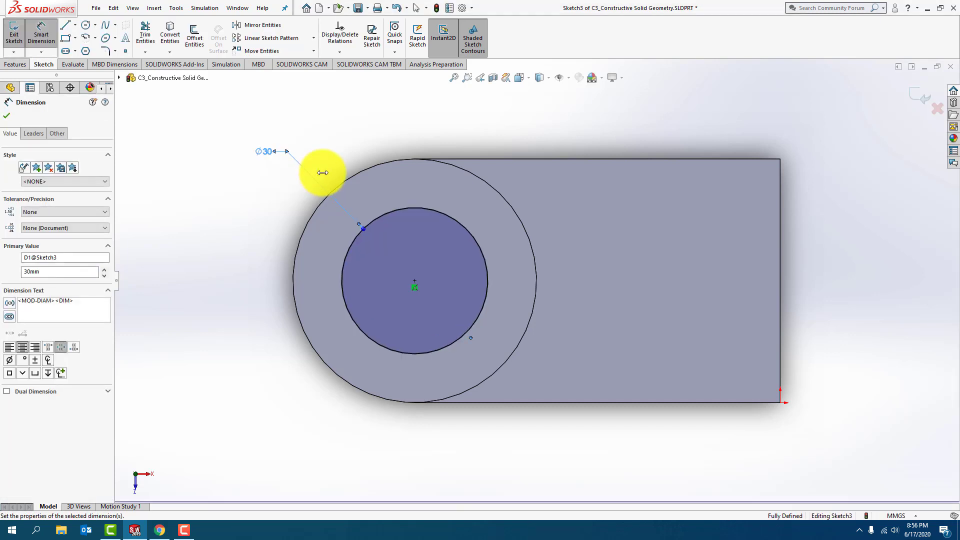
left_click(10, 117)
key("ctrl+7")
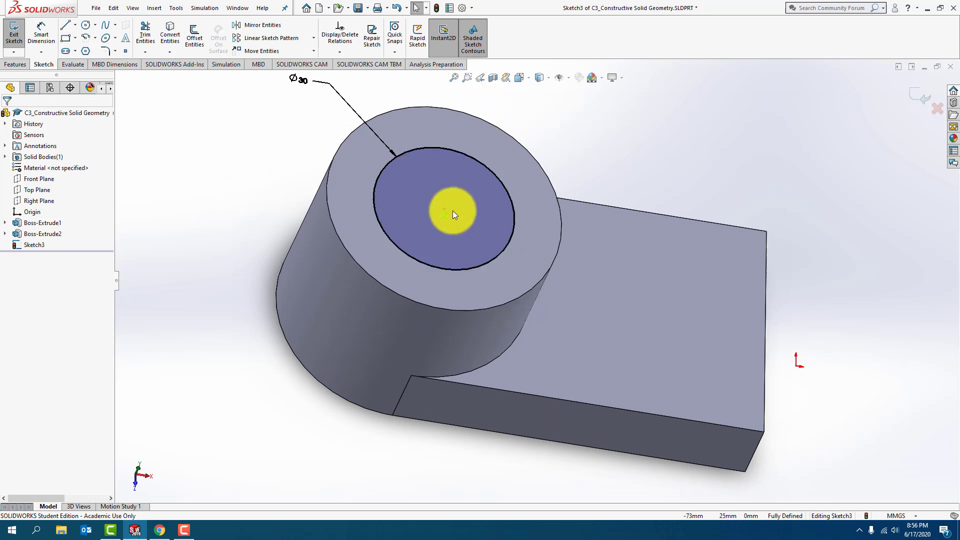
key("ctrl+7")
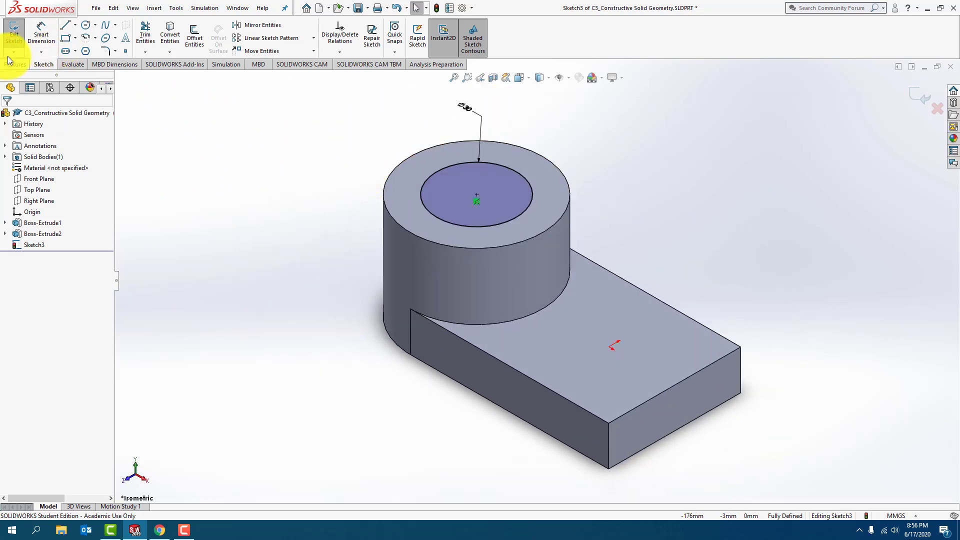
Step: Cut-extrude the 30 mm circle with end condition Up To Next, boring the hole through the cylinder
left_click(14, 36)
left_click(147, 34)
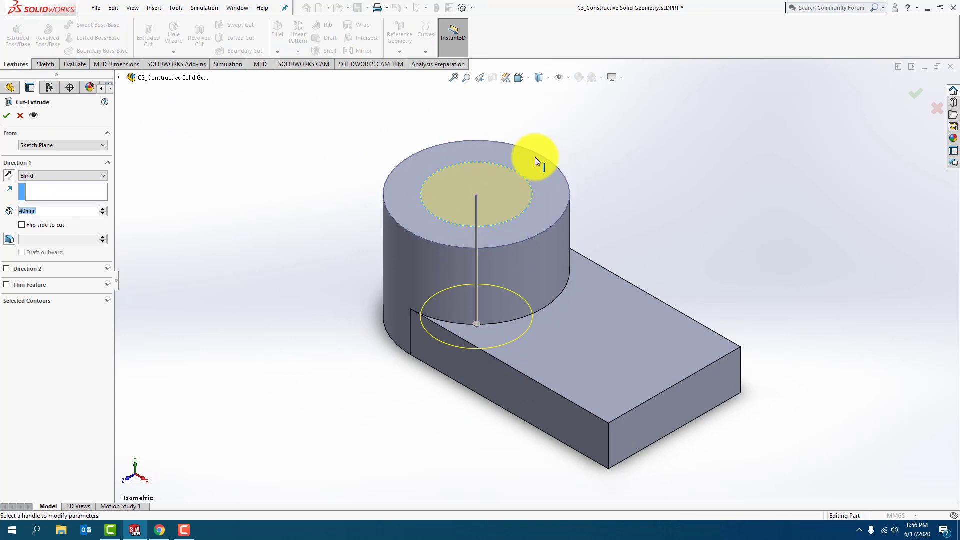
middle_click_drag(721, 231, 769, 145)
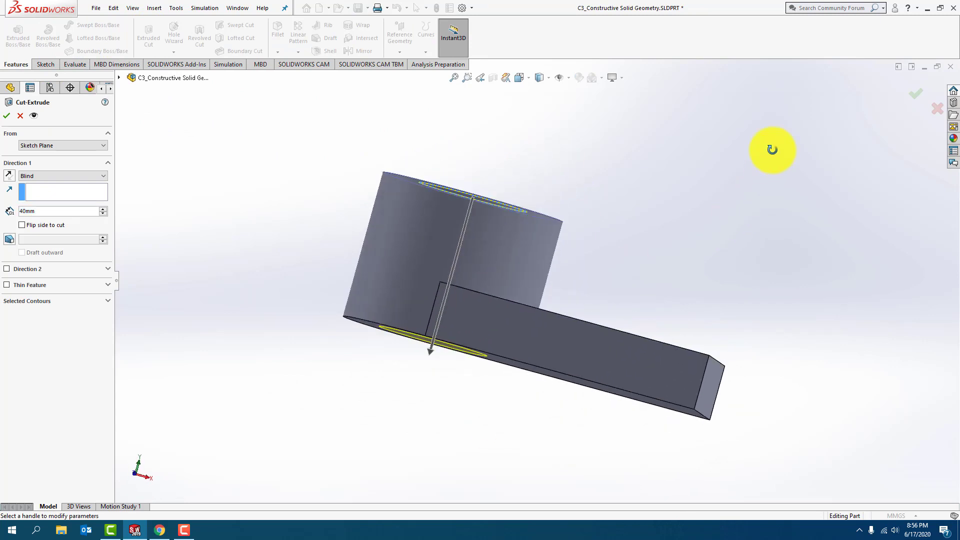
left_click(25, 163)
left_click(22, 164)
left_click(37, 174)
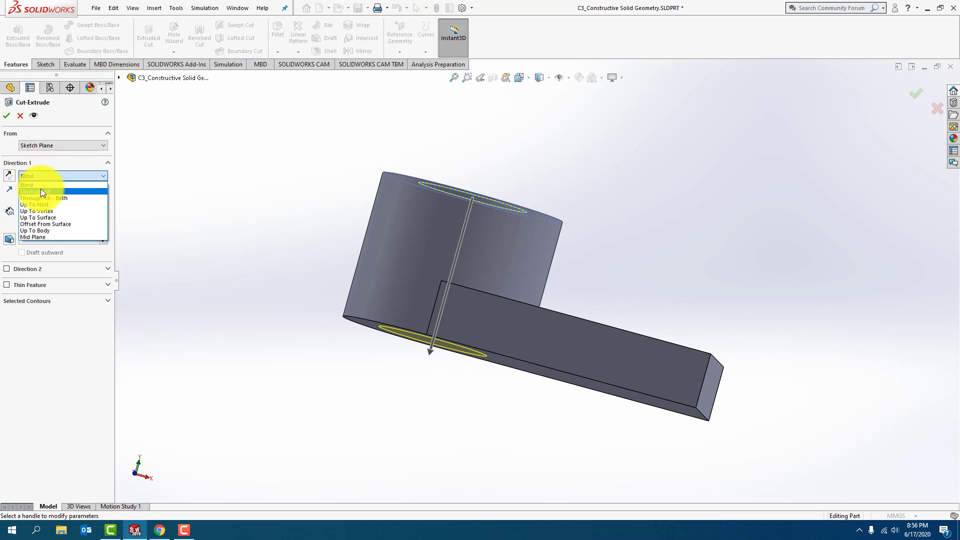
left_click(43, 205)
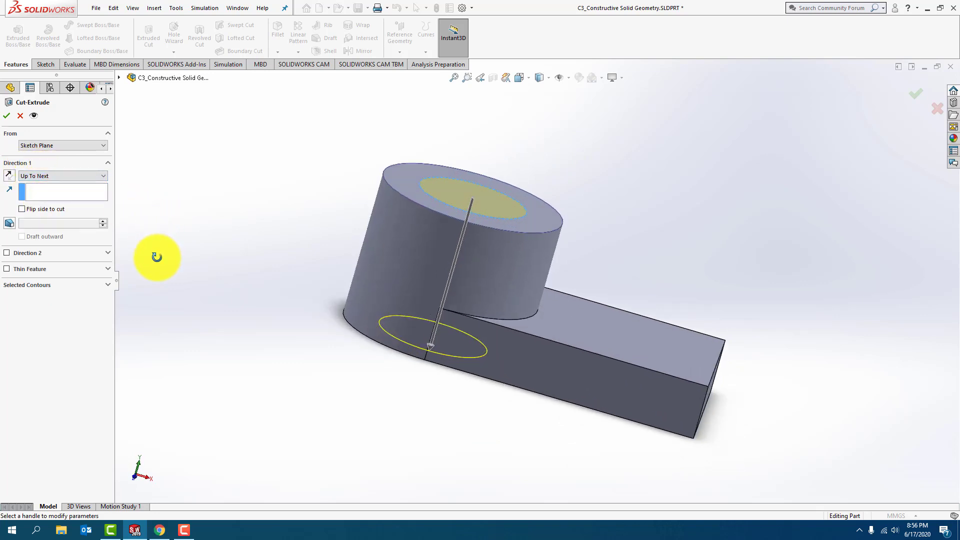
left_click(7, 116)
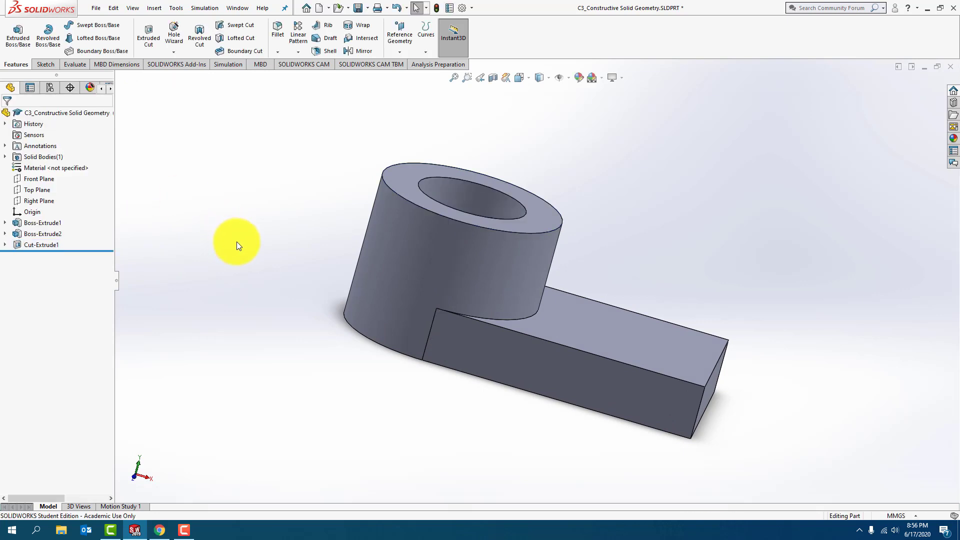
middle_click_drag(240, 245, 238, 311)
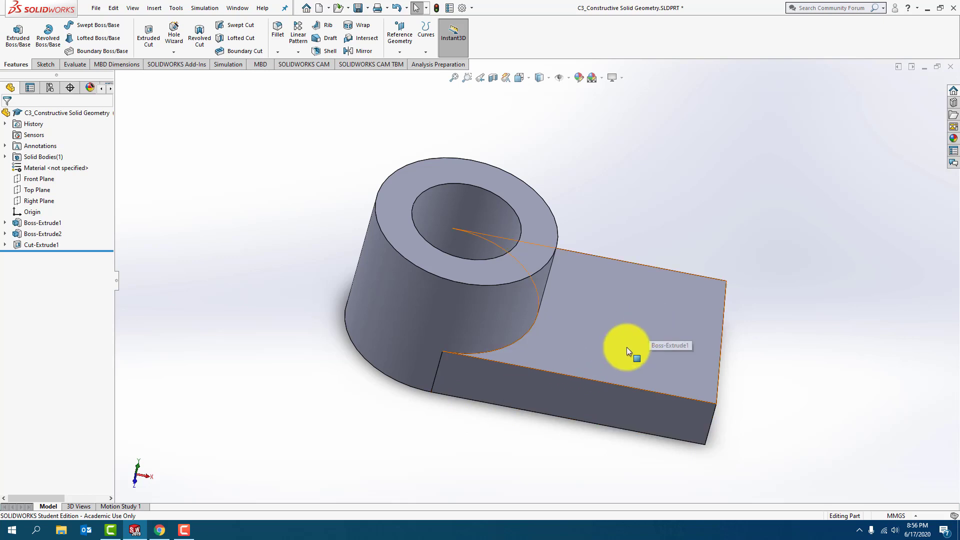
Step: Open the Hole Wizard, try the Countersink type, and dismiss the custom-sizing prompt
left_click(652, 323)
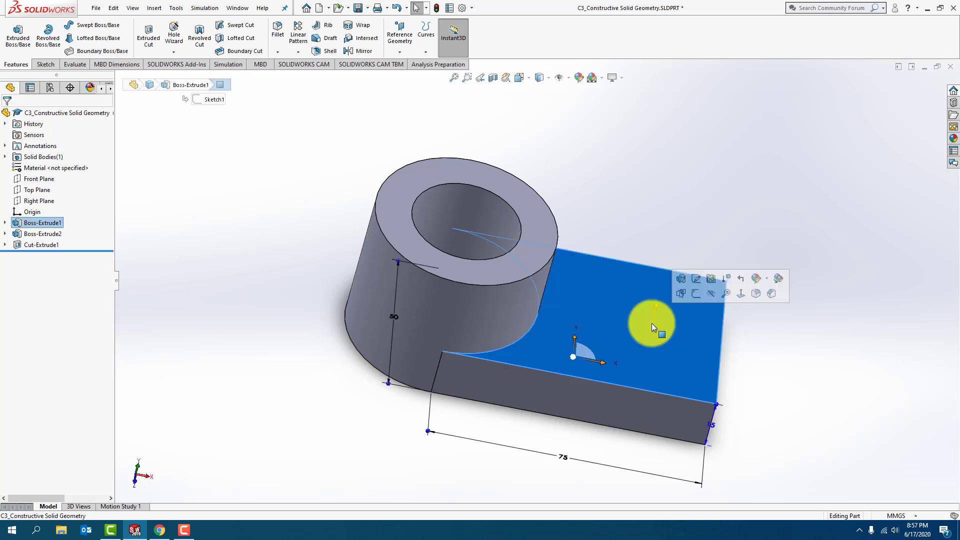
left_click(300, 198)
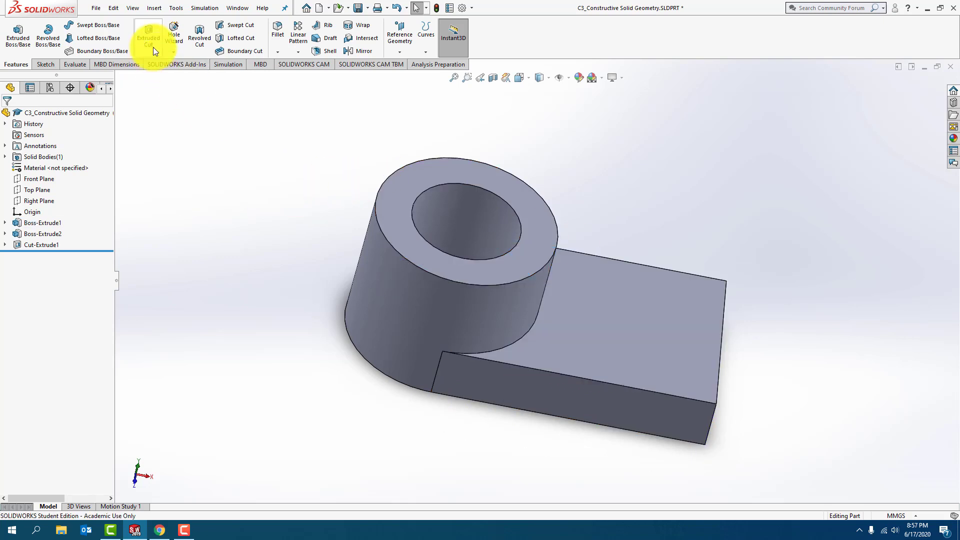
left_click(172, 32)
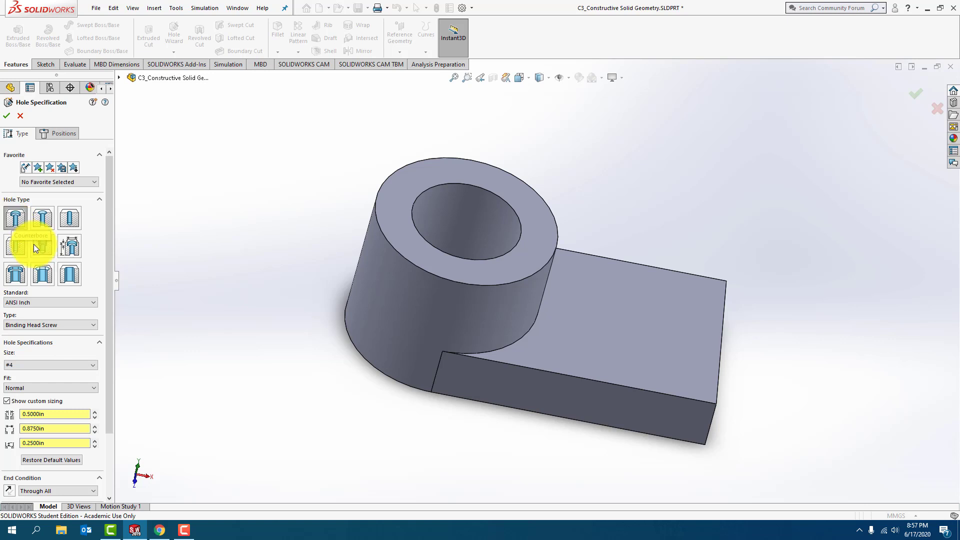
left_click(42, 218)
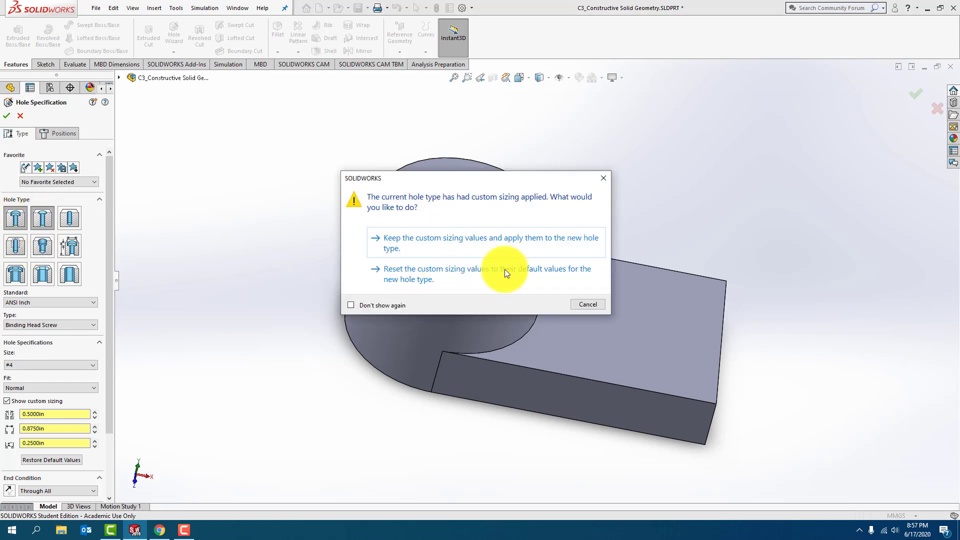
left_click(600, 178)
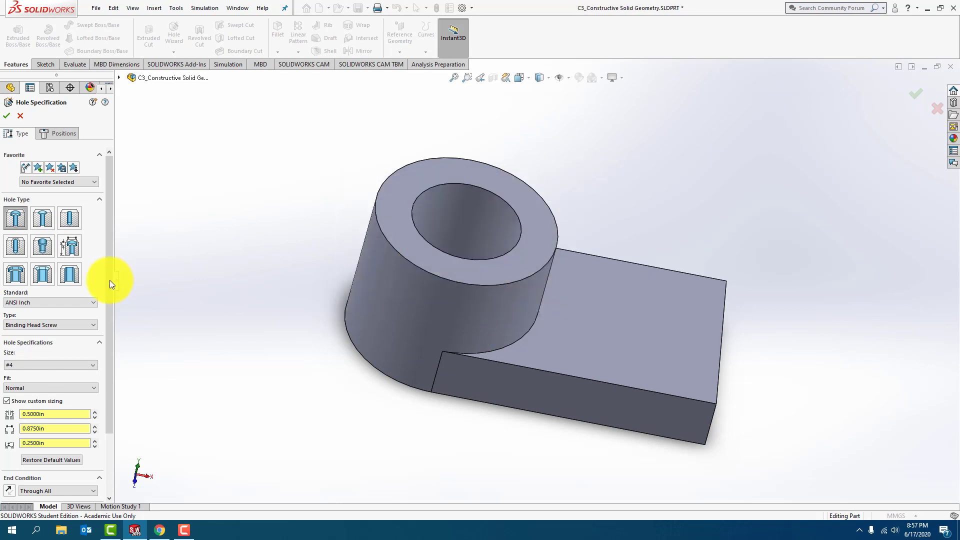
Step: Switch to a straight hole under ANSI Inch, keeping the custom sizing values
left_click(68, 219)
left_click(602, 178)
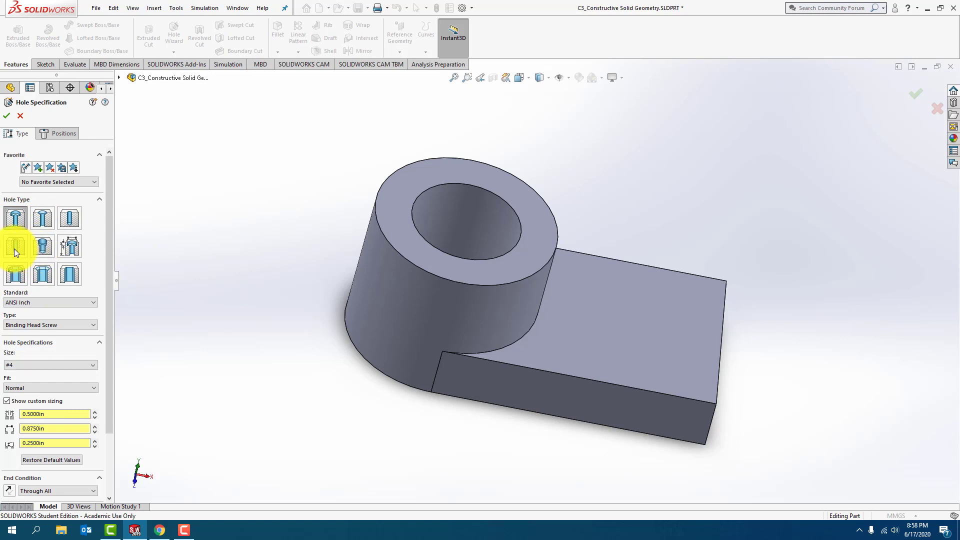
left_click(27, 300)
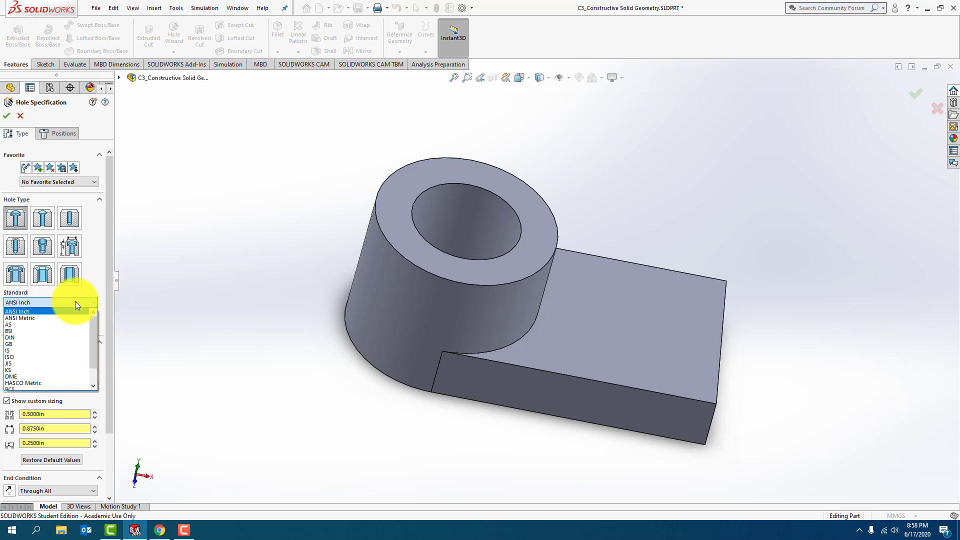
left_click(98, 287)
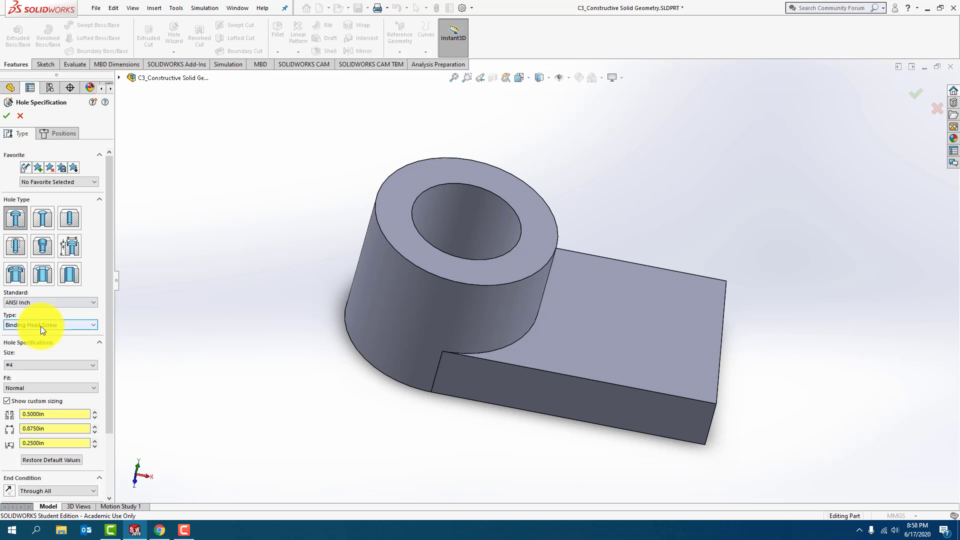
left_click(67, 215)
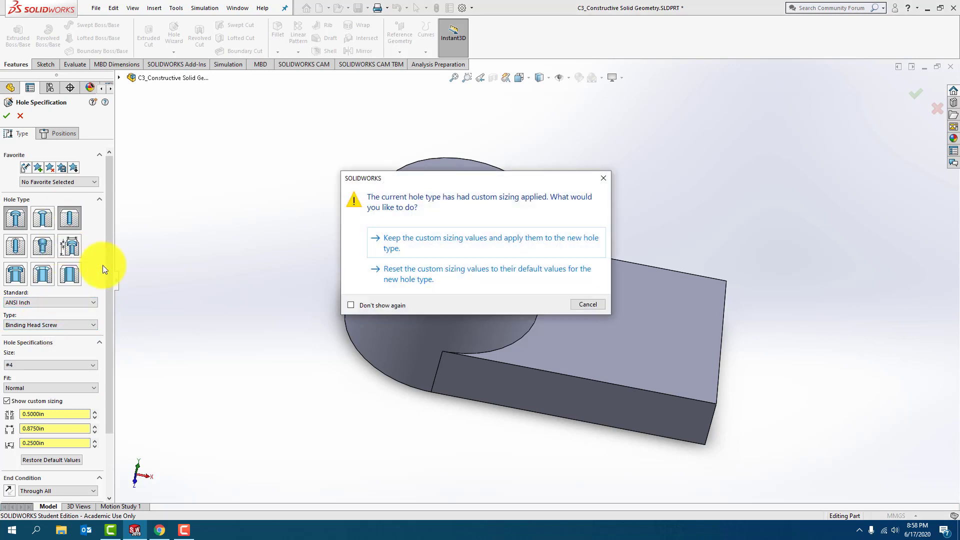
left_click(502, 246)
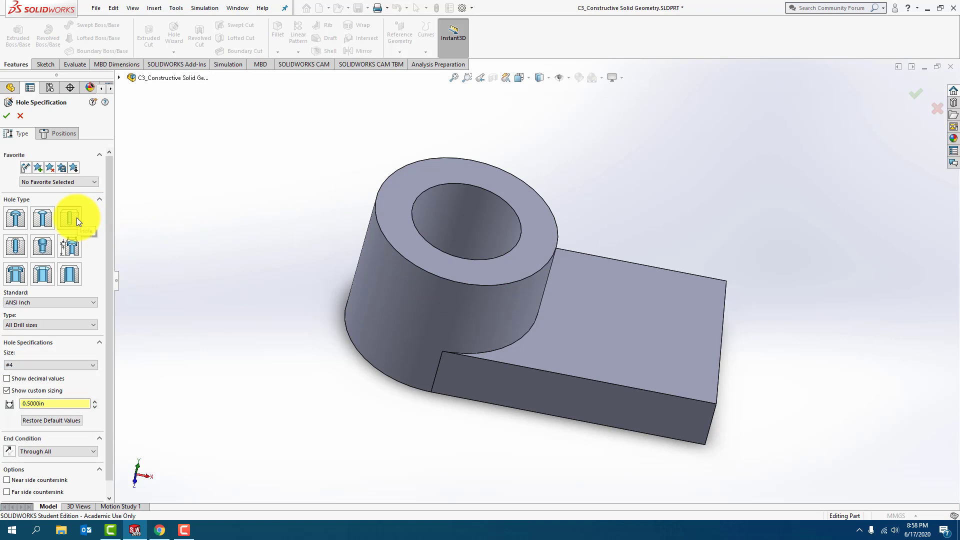
Step: Set the hole standard to ANSI Metric with Drill sizes as the type
left_click(56, 302)
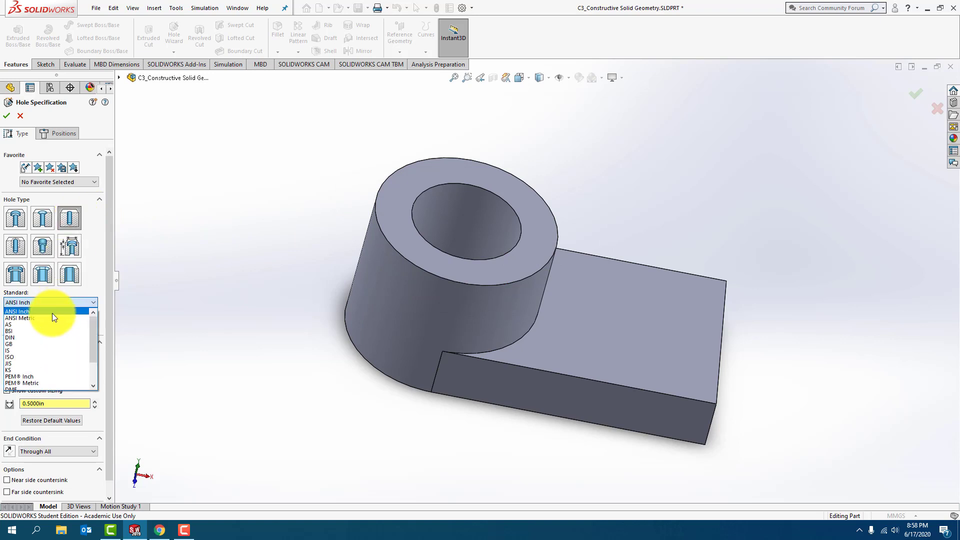
left_click(52, 316)
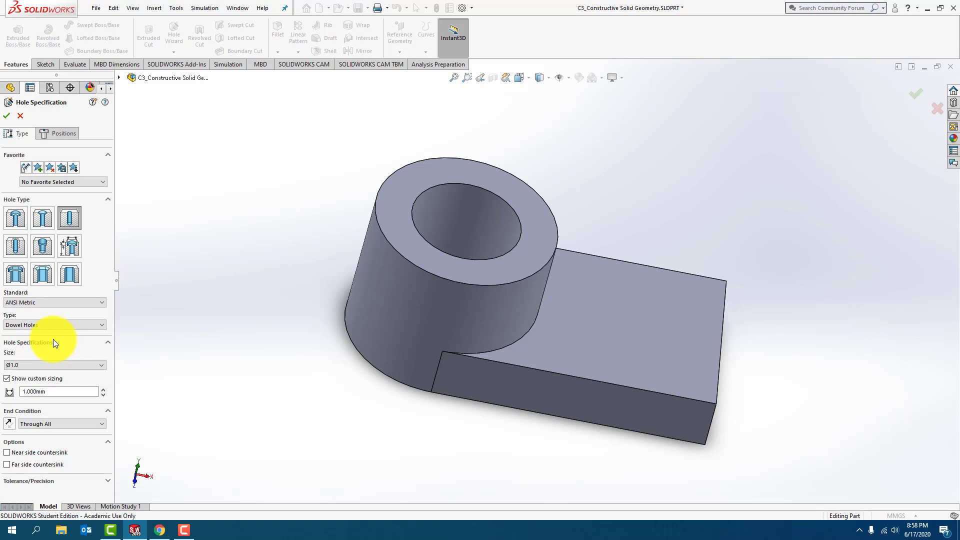
left_click(49, 325)
left_click(49, 338)
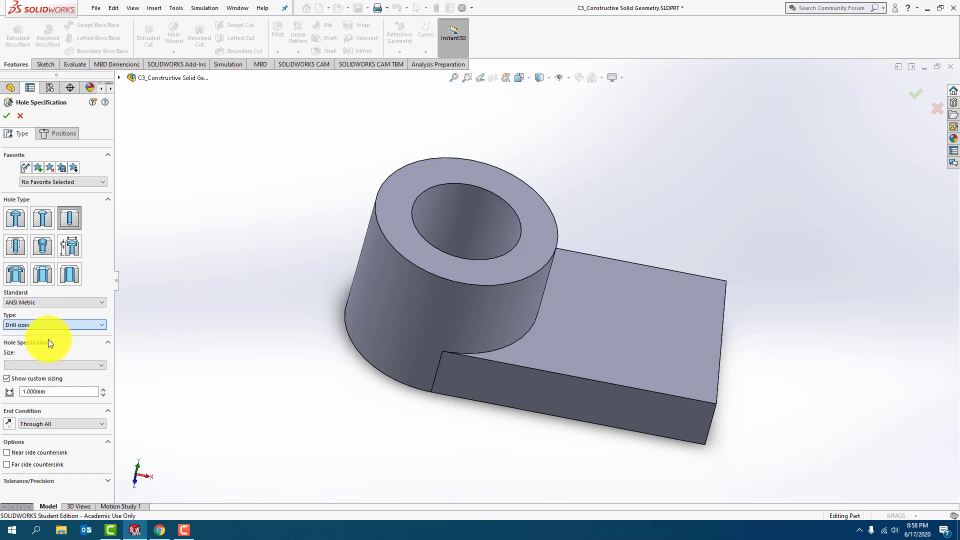
Step: Pick Ø20.0 as the drill size and turn on Show custom sizing
left_click(64, 364)
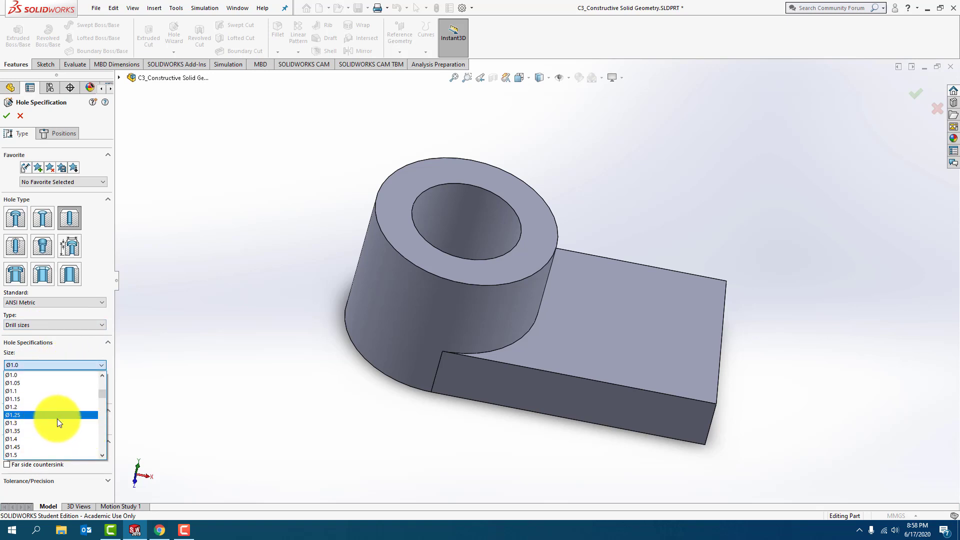
scroll(60, 421, "down", 3)
scroll(60, 421, "down", 9)
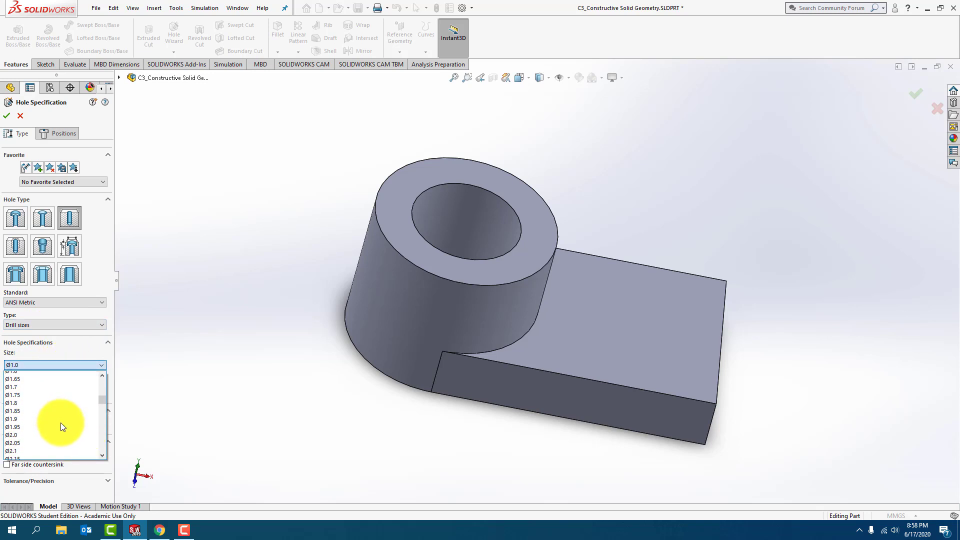
scroll(61, 421, "down", 2)
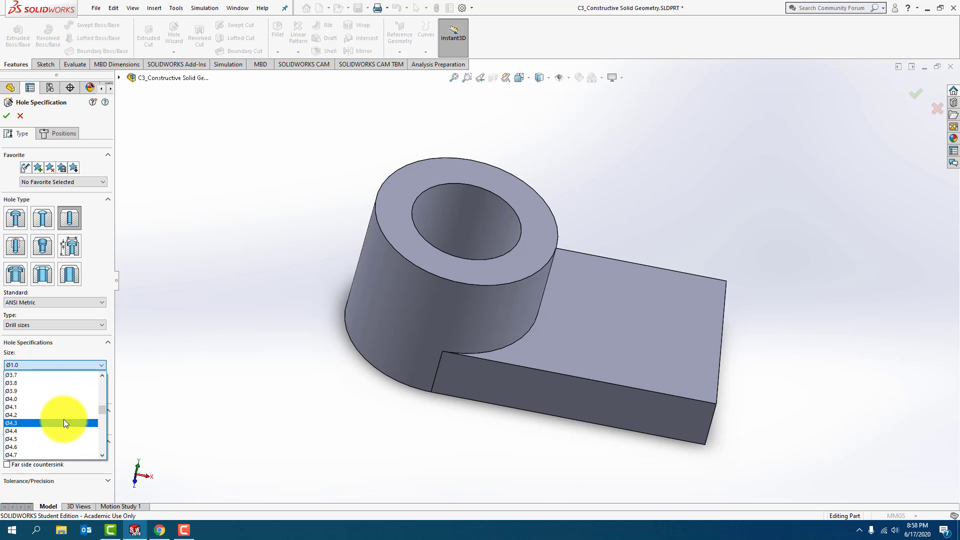
scroll(64, 422, "down", 2)
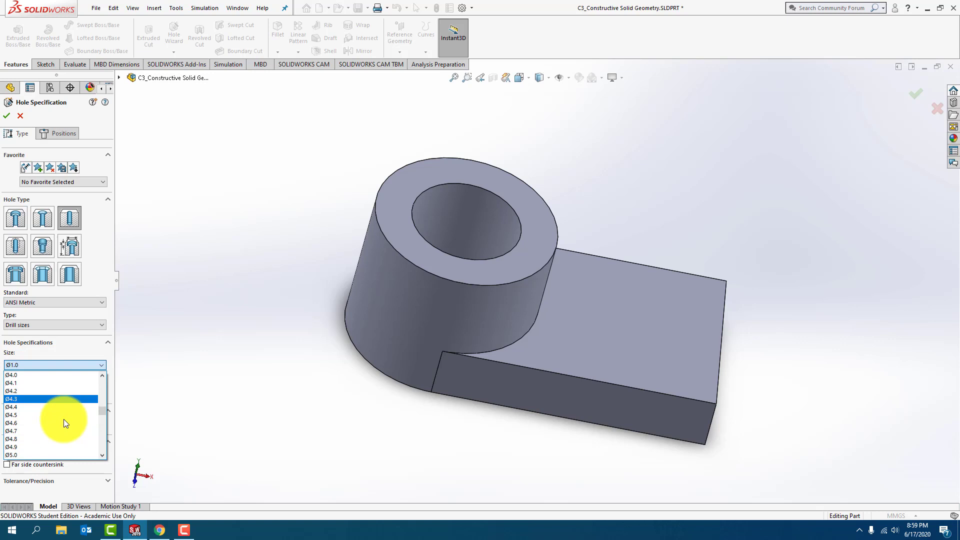
scroll(64, 421, "down", 6)
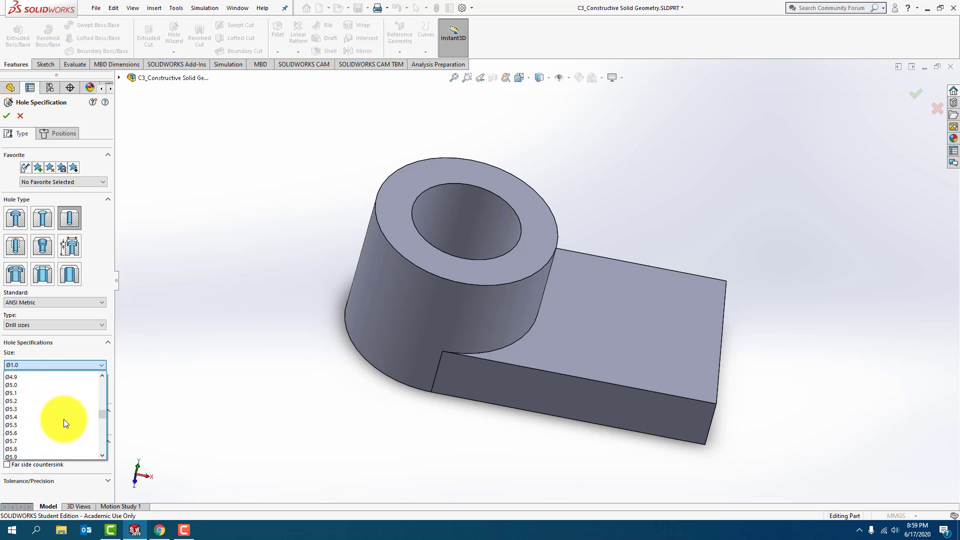
scroll(64, 423, "down", 6)
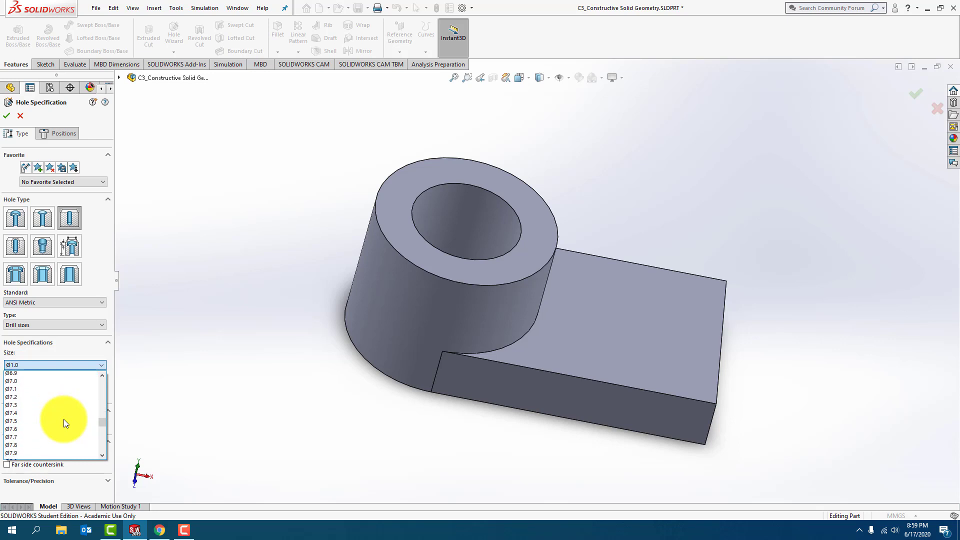
scroll(64, 423, "down", 1)
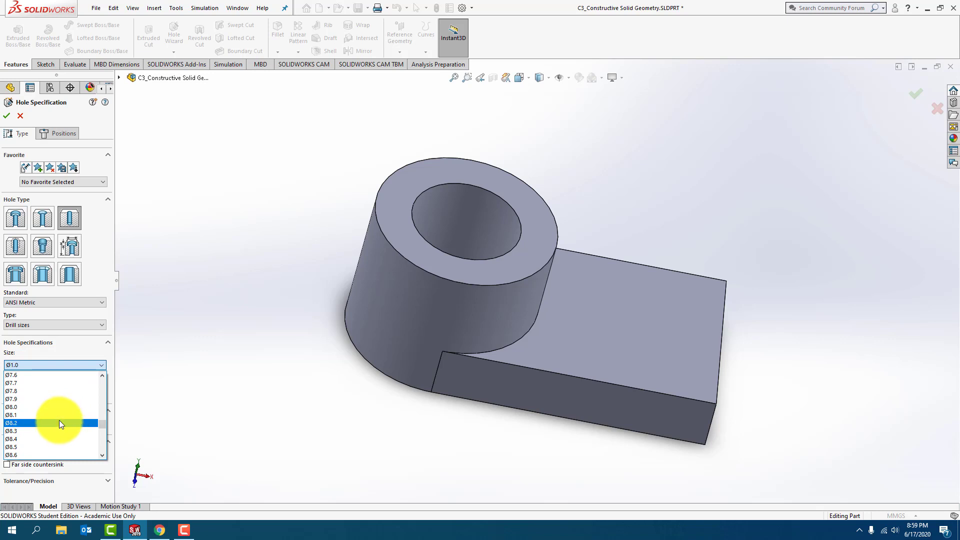
scroll(58, 424, "down", 7)
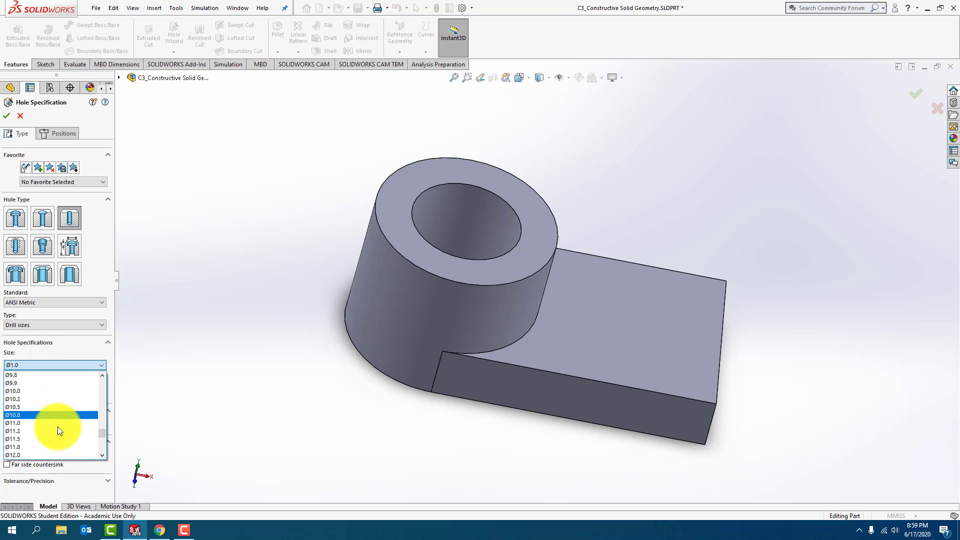
scroll(58, 427, "down", 6)
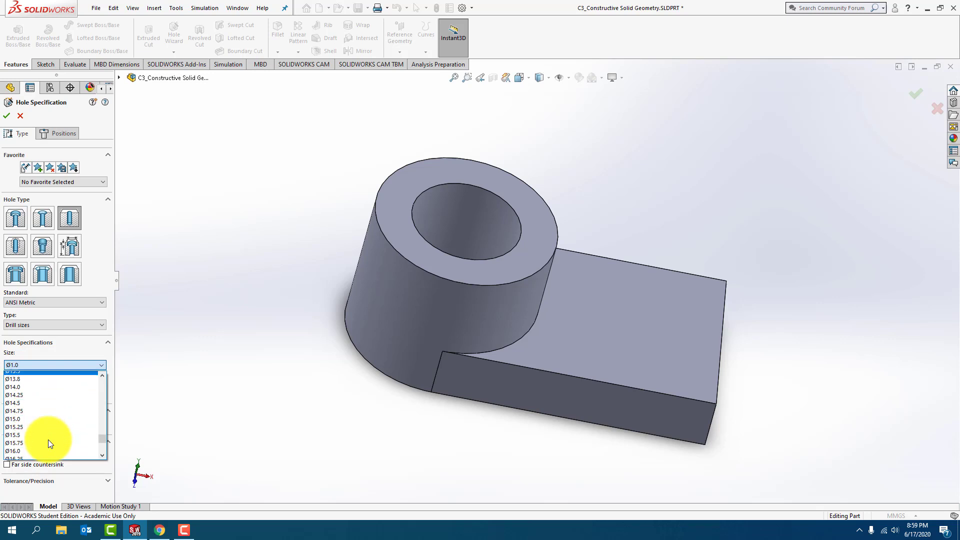
scroll(48, 440, "down", 5)
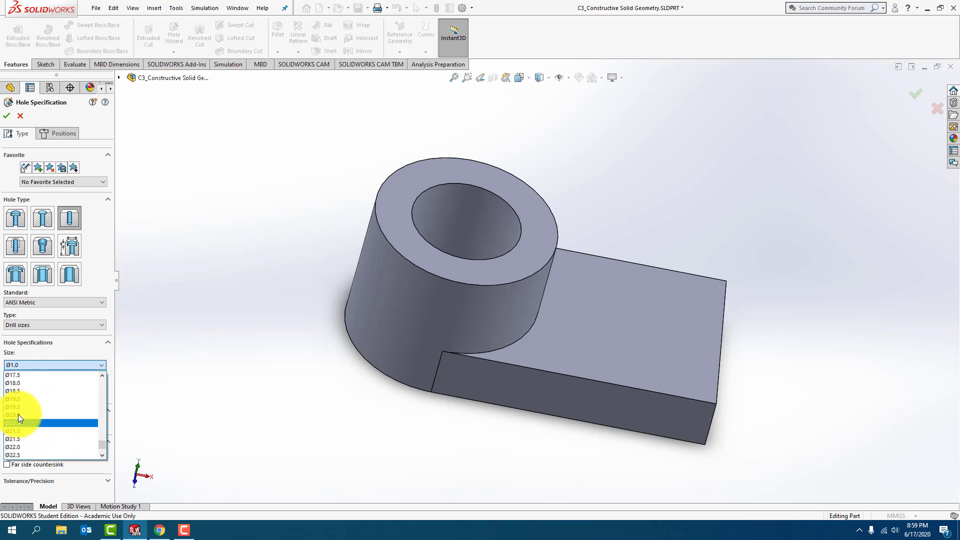
left_click(17, 413)
left_click(14, 381)
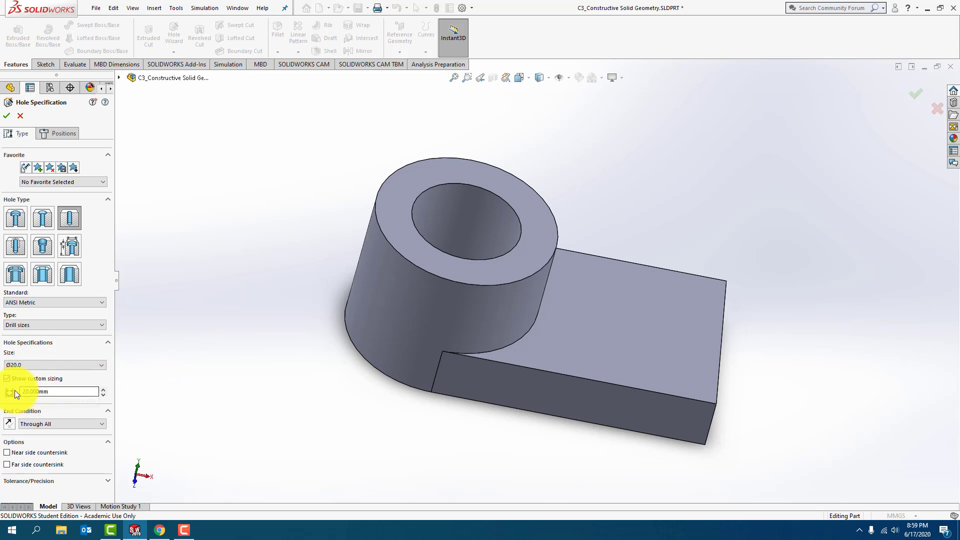
Step: Turn custom sizing off for the Ø20.0 ANSI Metric Through All hole and expand its tolerance options
left_click(8, 379)
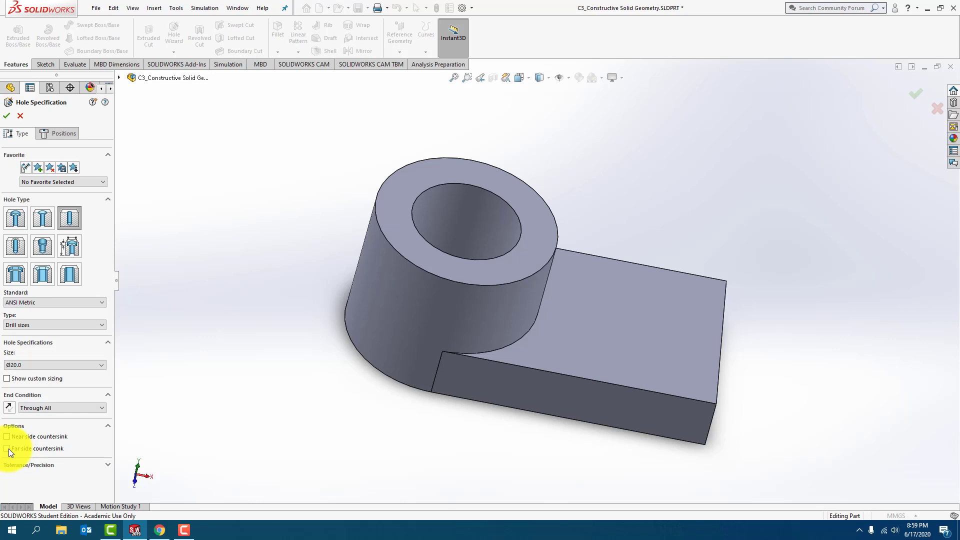
left_click(20, 467)
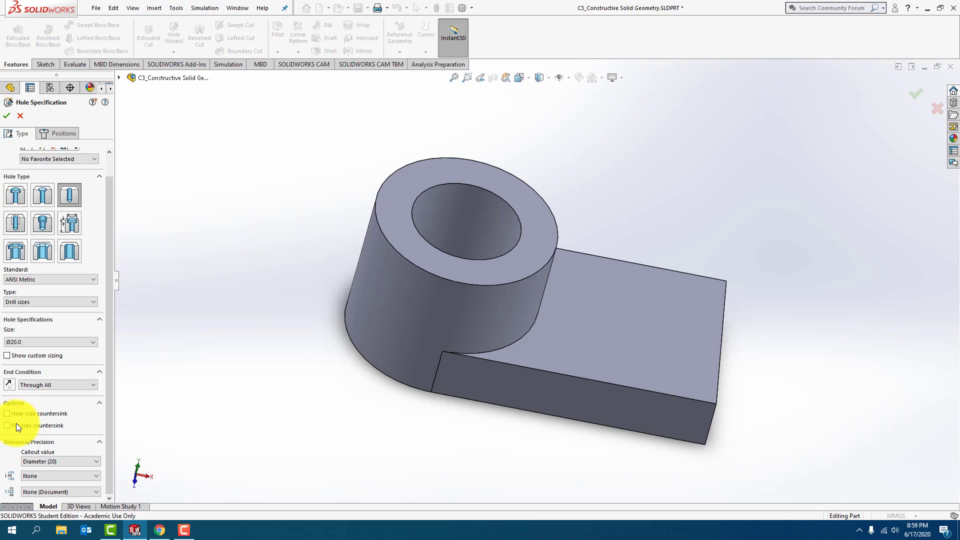
scroll(50, 374, "up", 1)
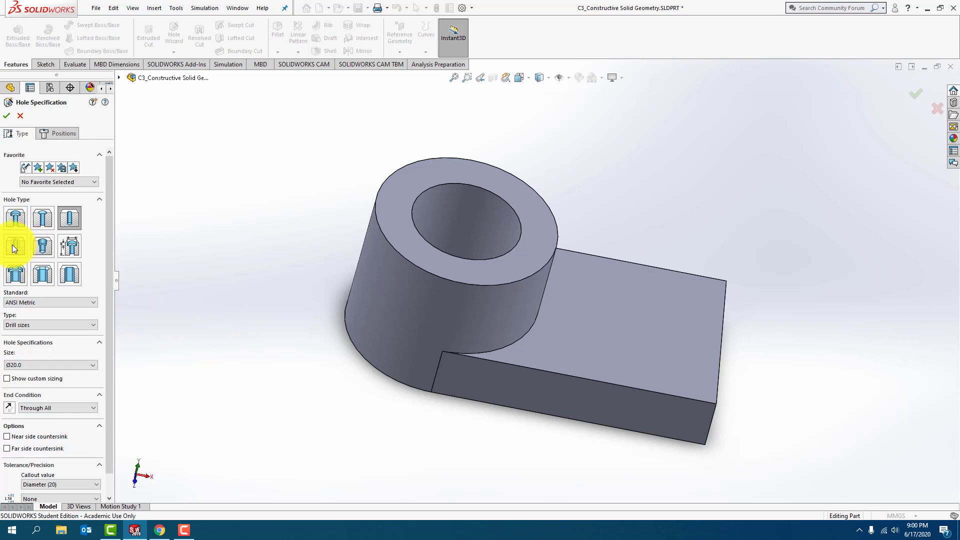
Step: Place the Ø20.0 hole's centre point on the block's top face
left_click(64, 134)
left_click(59, 221)
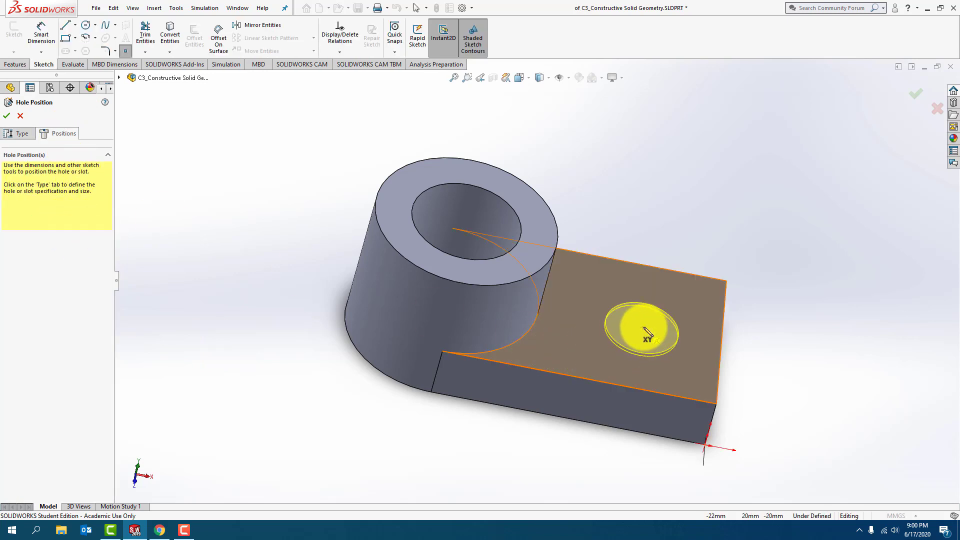
left_click(18, 134)
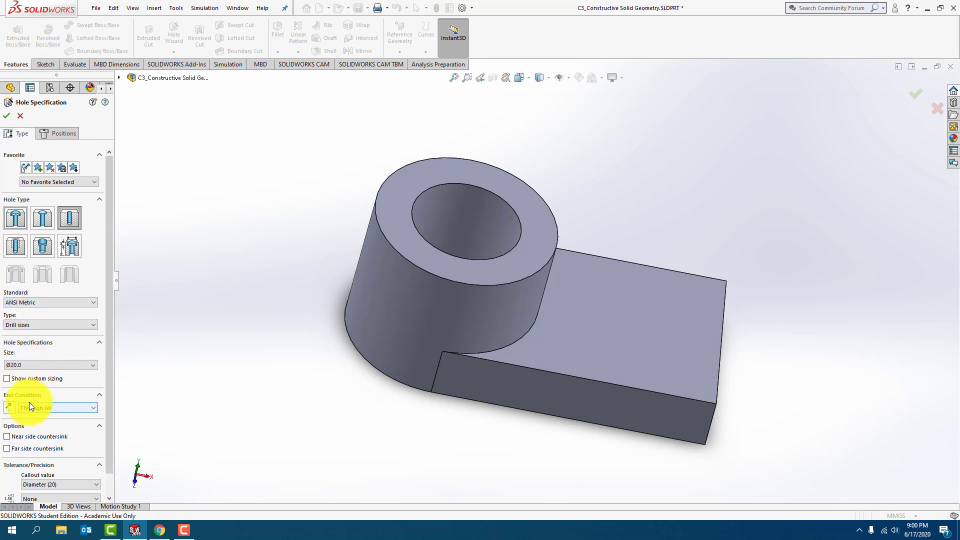
left_click(59, 134)
left_click(647, 334)
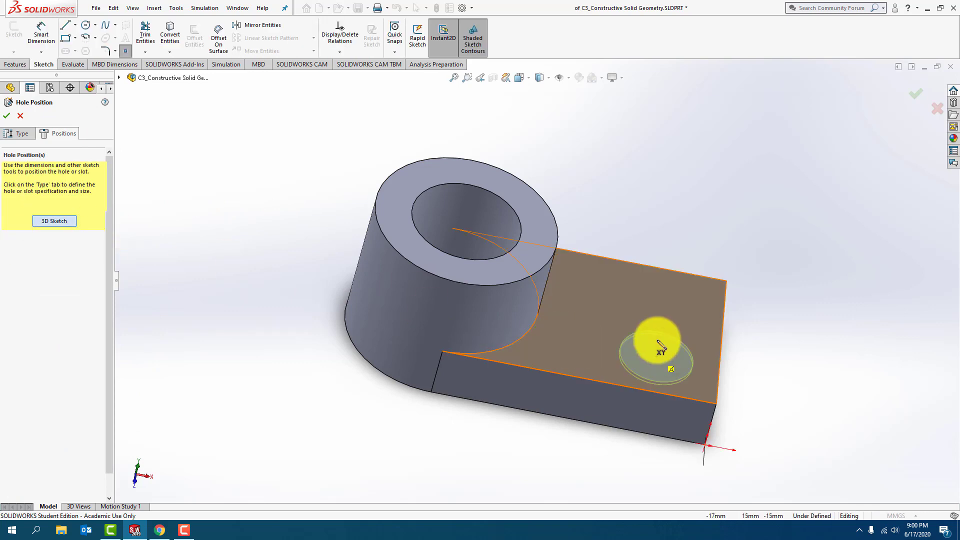
left_click(642, 324)
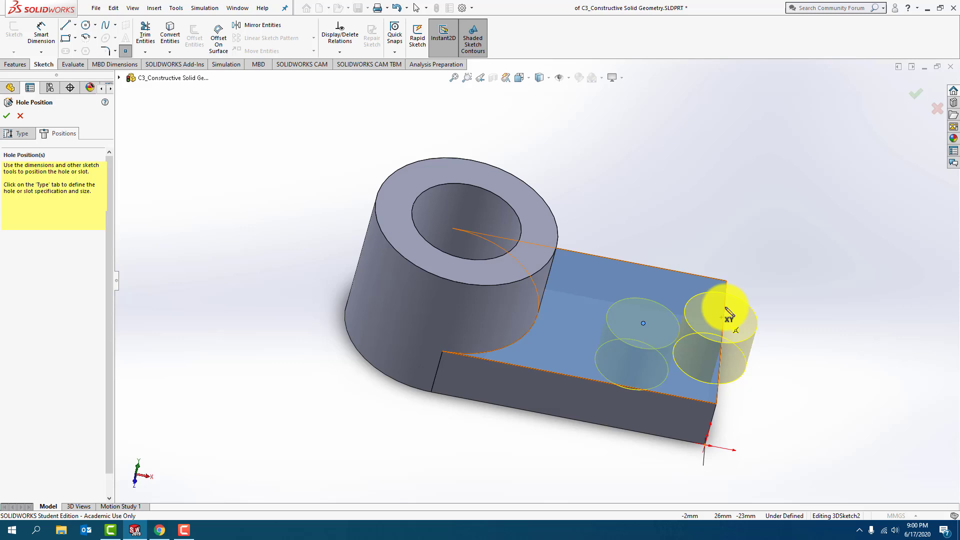
Step: In Top view, dimension the hole centre's horizontal distance from the block's right edge
key("ctrl+5")
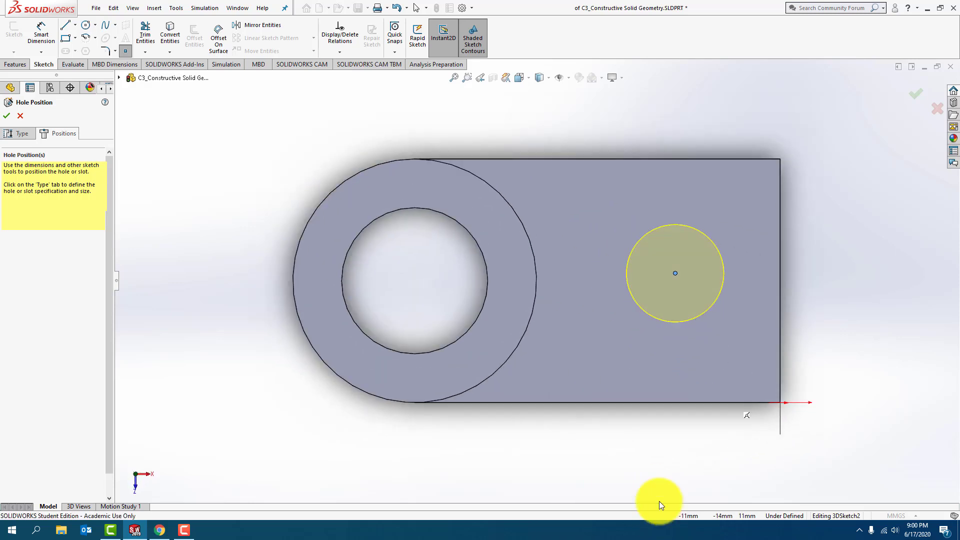
left_click(42, 35)
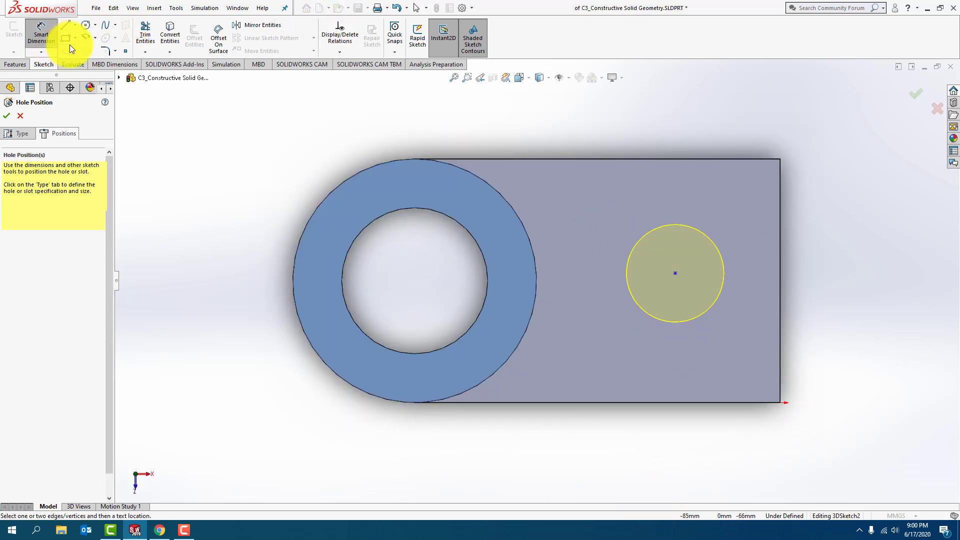
left_click(780, 258)
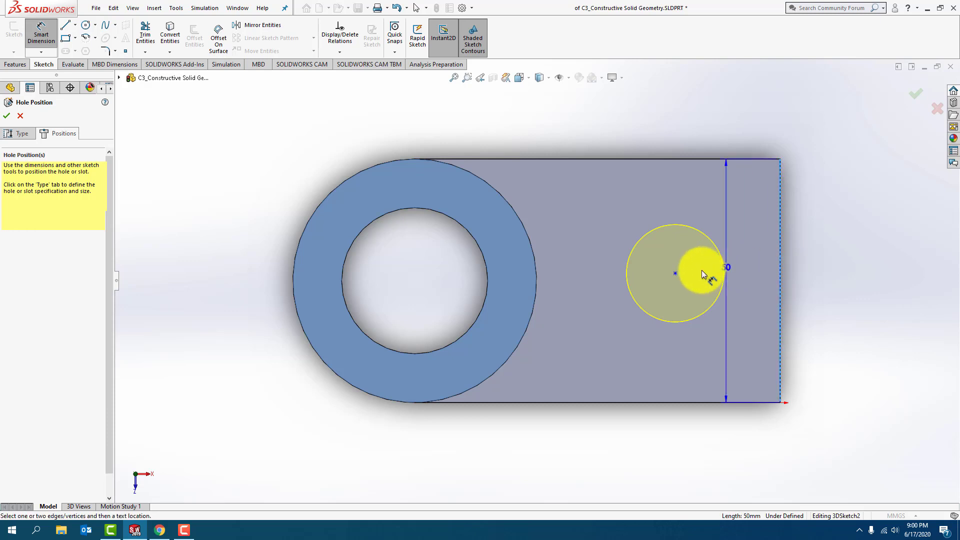
left_click(675, 272)
left_click(696, 140)
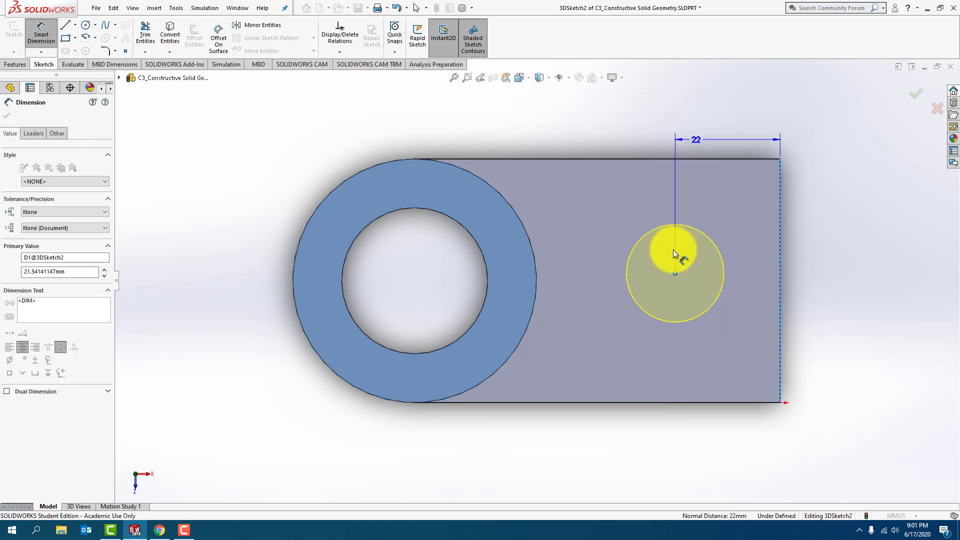
type("25")
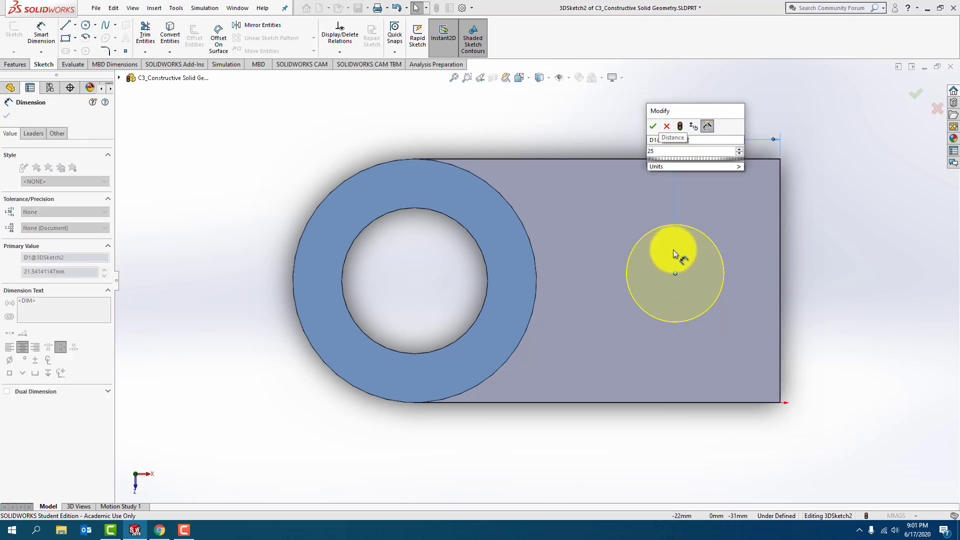
key("Return")
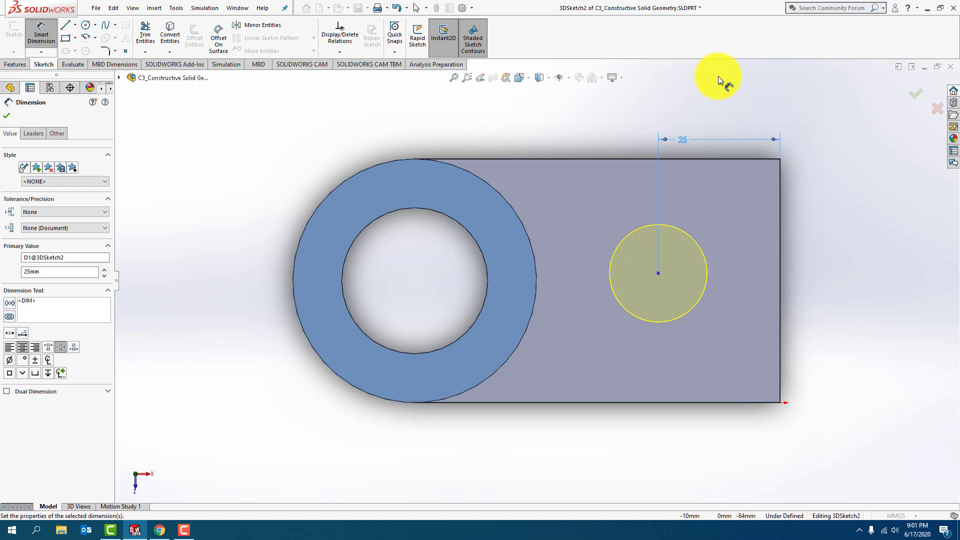
key("Escape")
Step: Dimension the hole centre 25 mm from the top edge, reposition the 30 mm label, and return to 3D
scroll(685, 136, "up", 5)
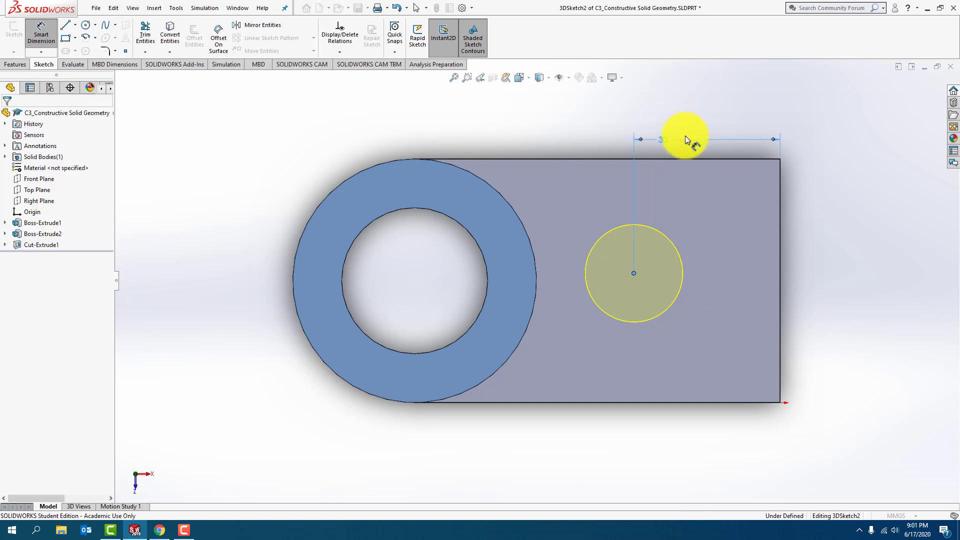
left_click(673, 160)
left_click(634, 273)
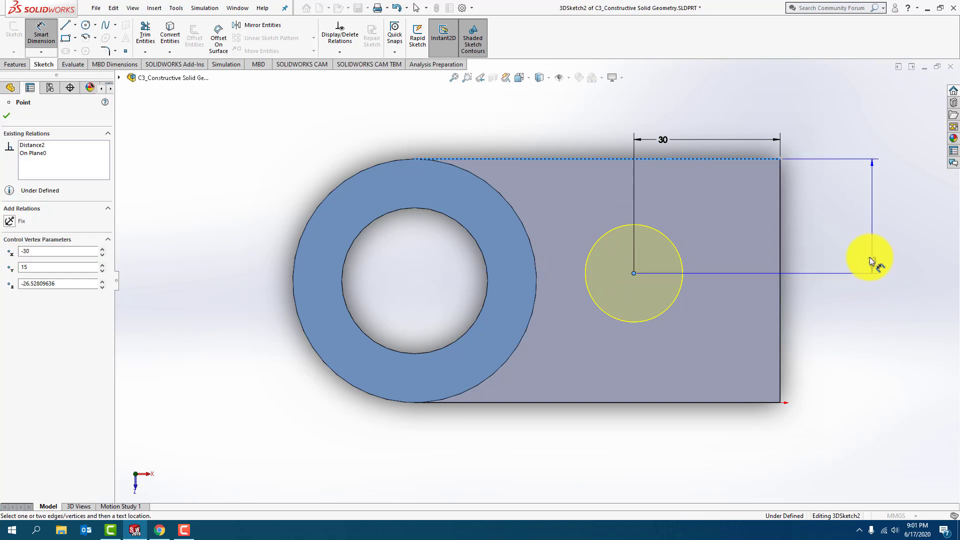
left_click(856, 236)
type("25")
key("Return")
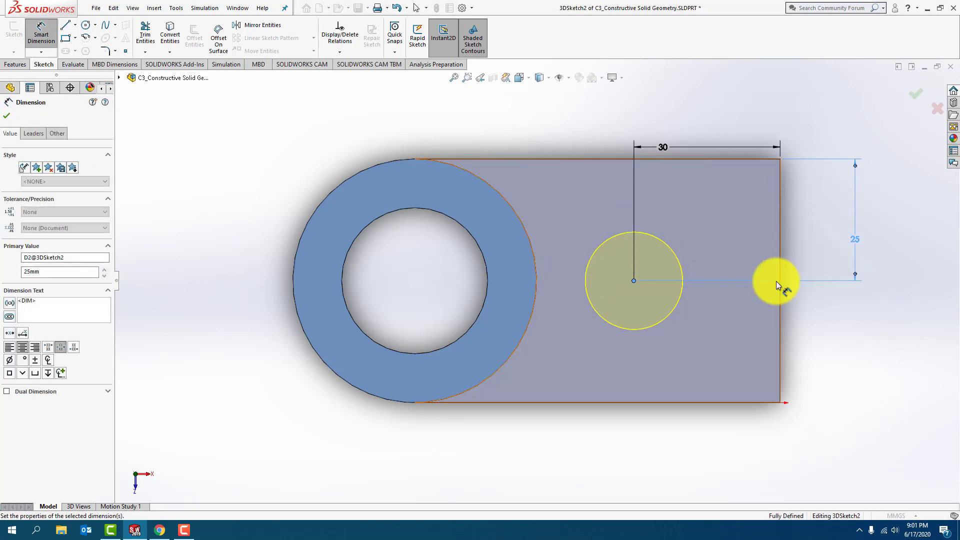
left_click(823, 375)
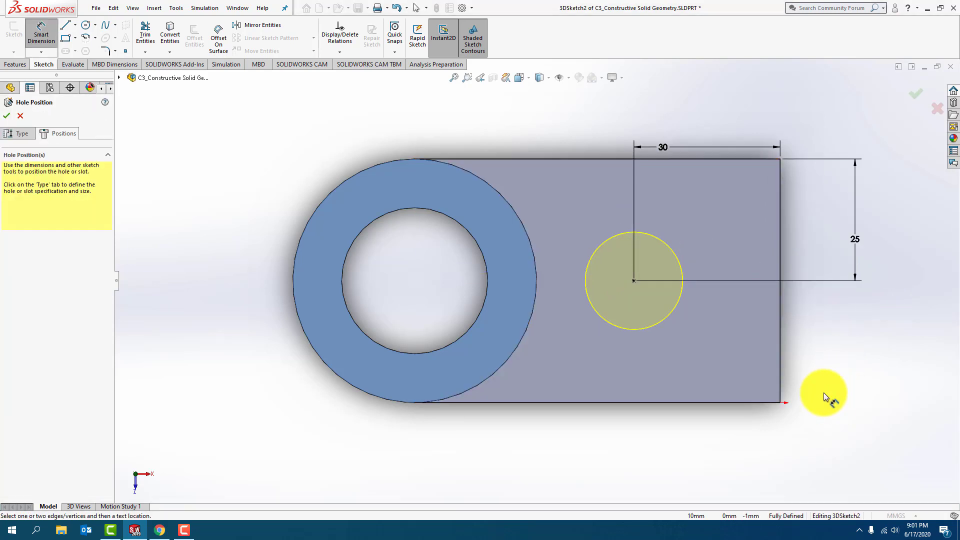
left_click(633, 282)
left_click_drag(704, 140, 705, 133)
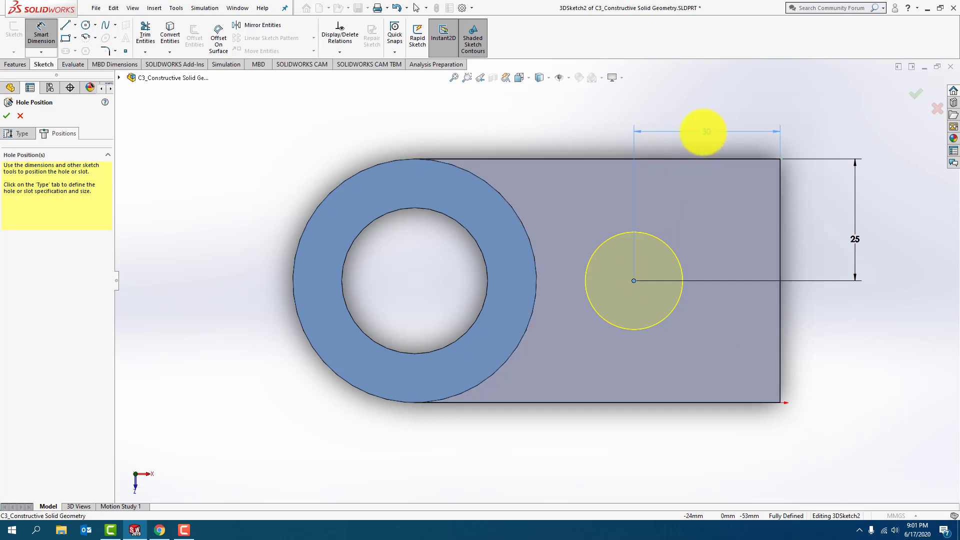
left_click(783, 277)
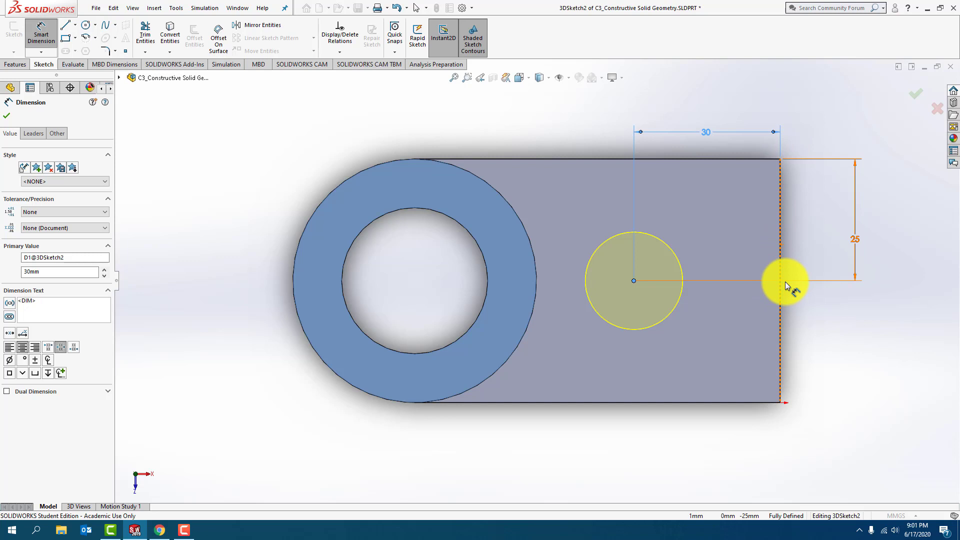
left_click(819, 444)
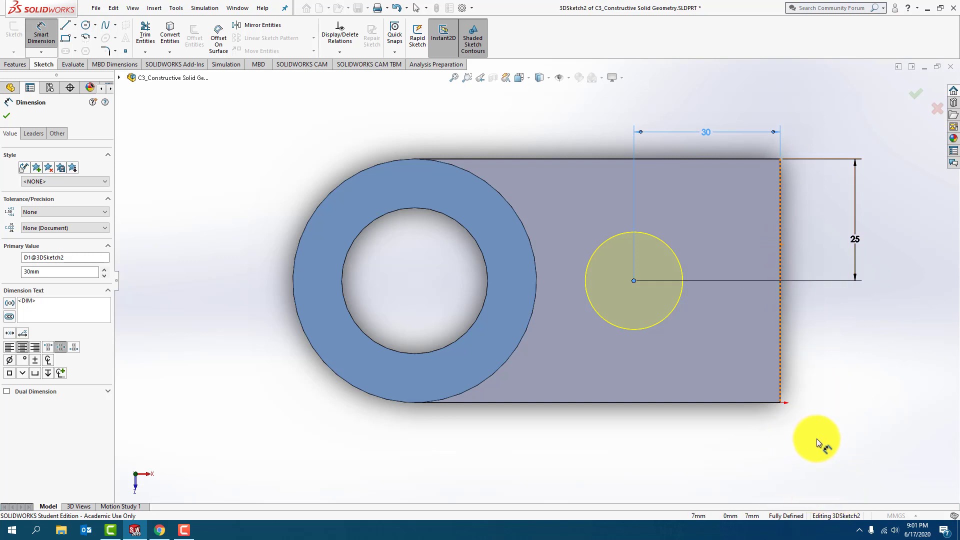
left_click(6, 115)
middle_click_drag(710, 440, 682, 314)
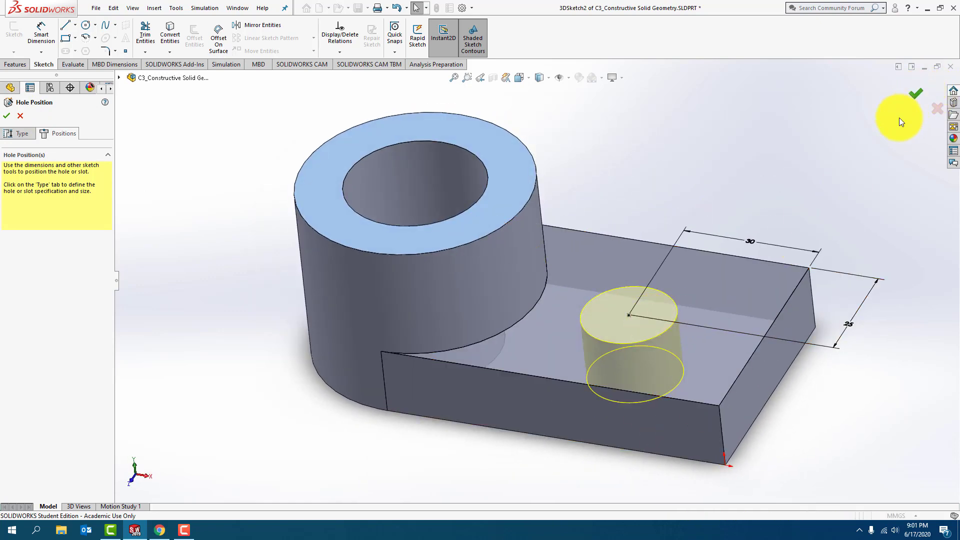
Step: Create the Ø20.0 through hole, then start a sketch on the block's right end face
left_click(915, 95)
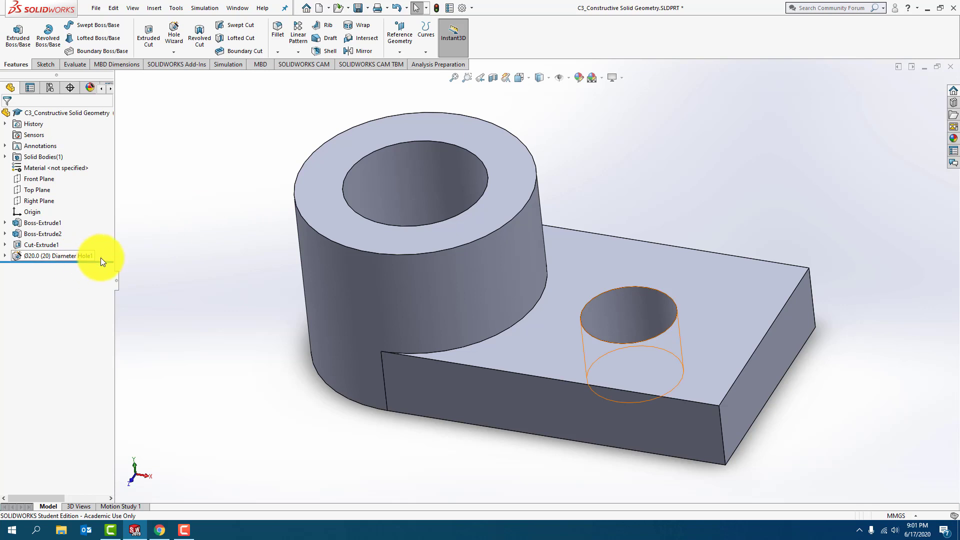
left_click(763, 376)
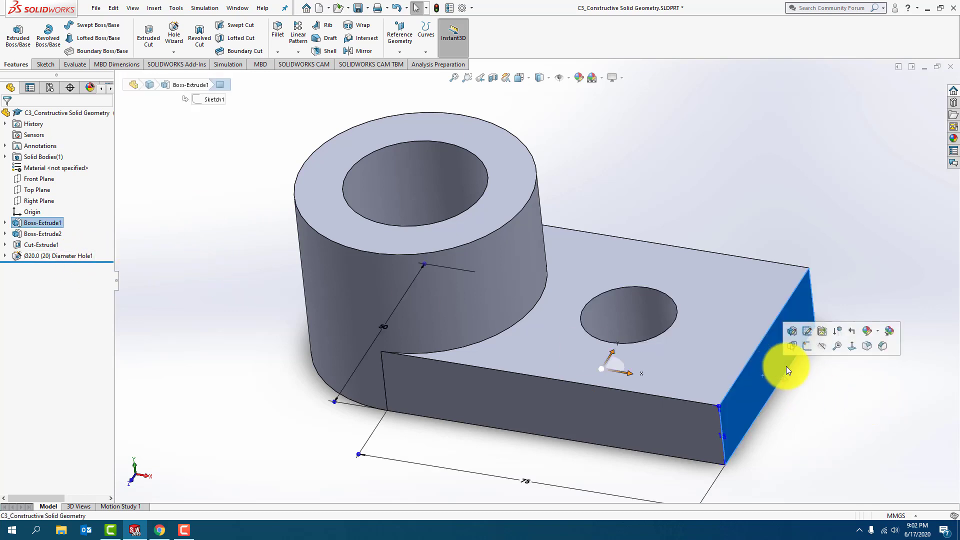
left_click(810, 347)
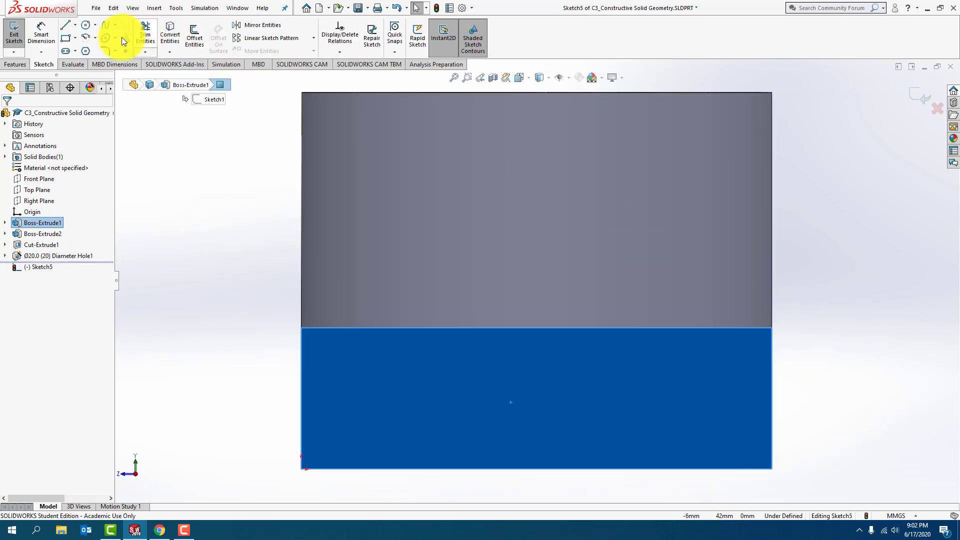
Step: Draw a rectangle on the end face from its bottom edge to its top
left_click(66, 38)
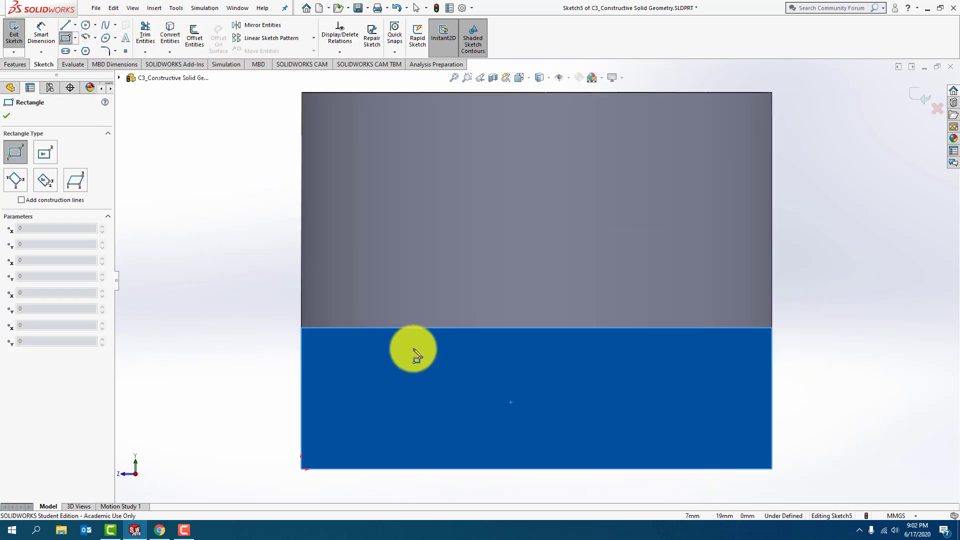
left_click(467, 468)
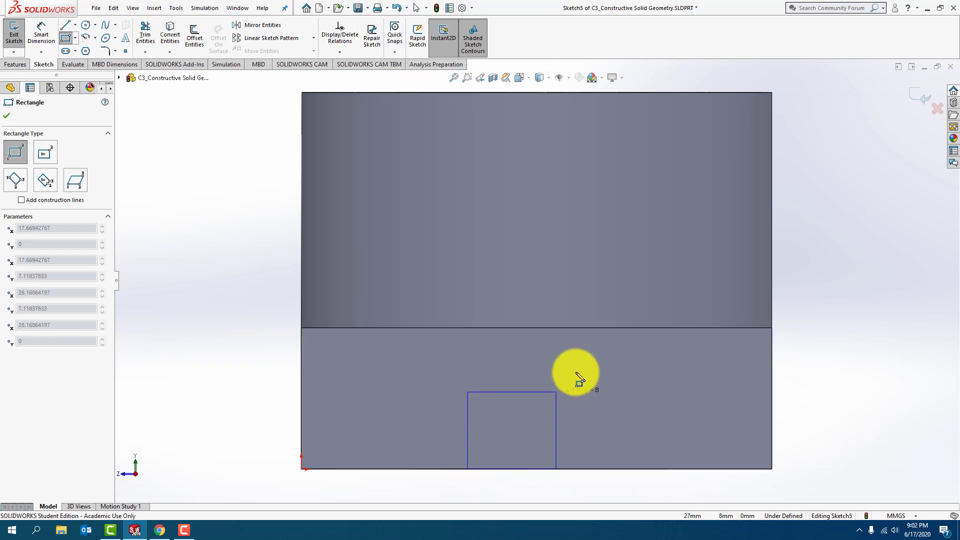
left_click(610, 329)
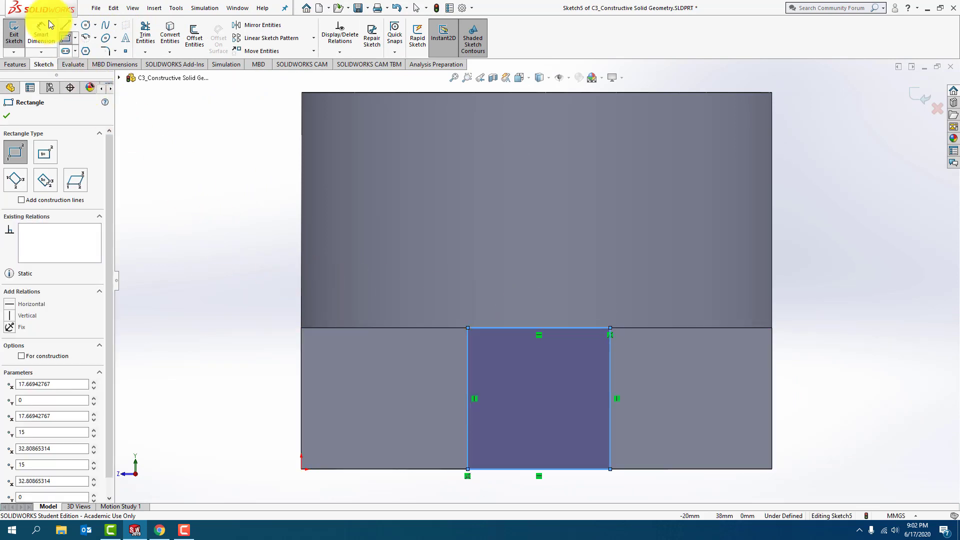
Step: Dimension the rectangle 15 mm from the face's left edge and 20 mm wide, then exit Sketch5
left_click(41, 34)
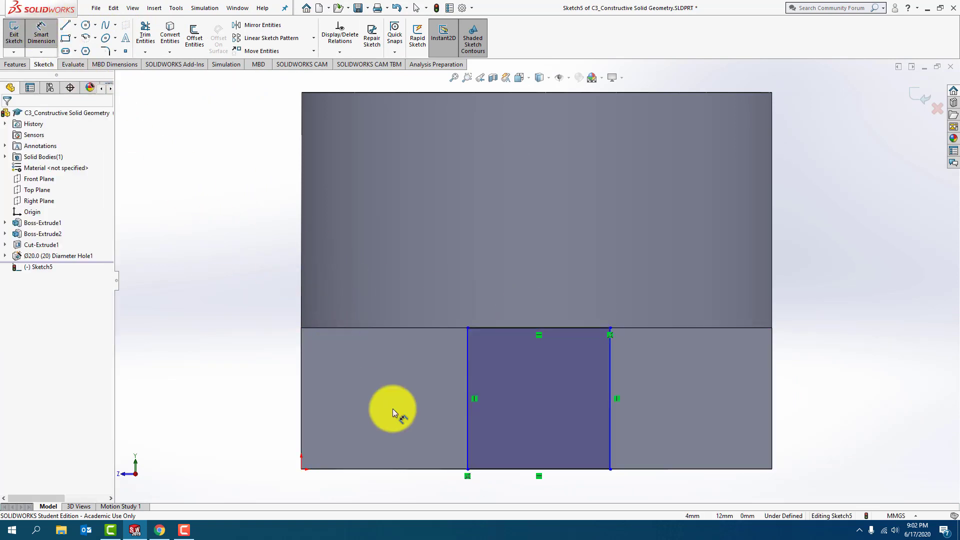
left_click(302, 421)
left_click(468, 428)
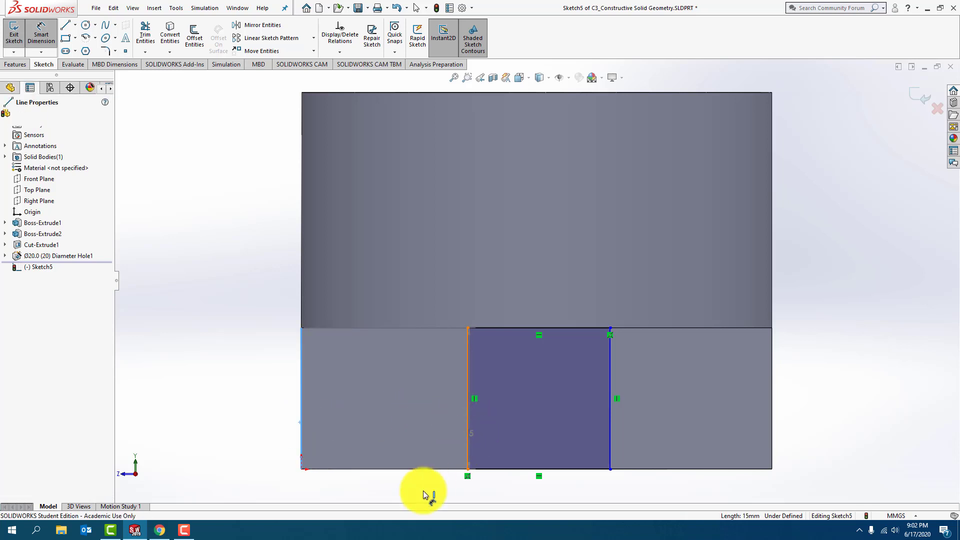
left_click(389, 500)
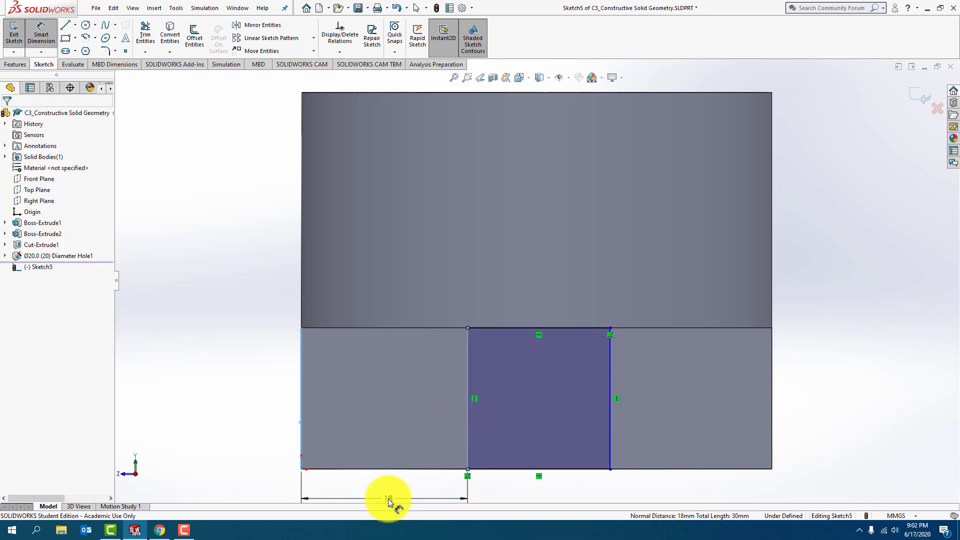
type("15")
key("Return")
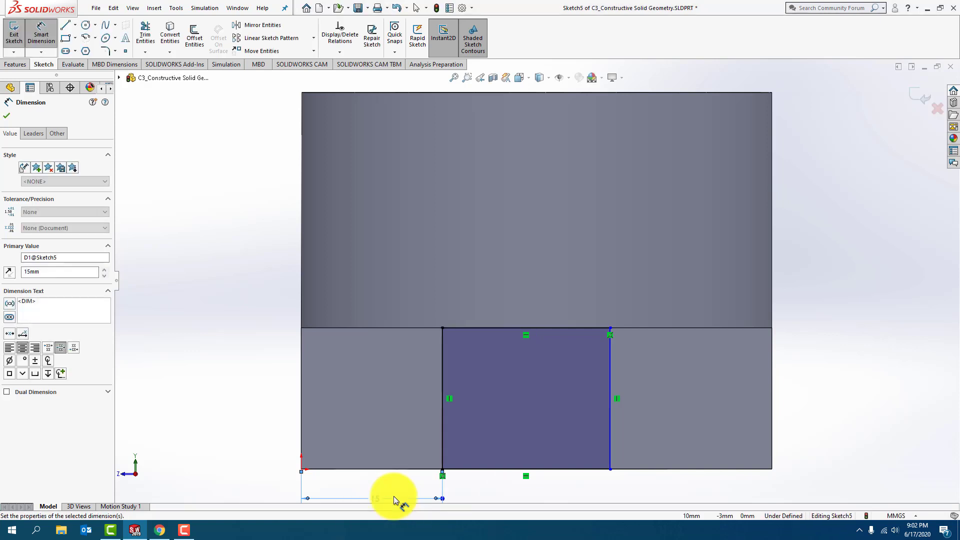
left_click(489, 472)
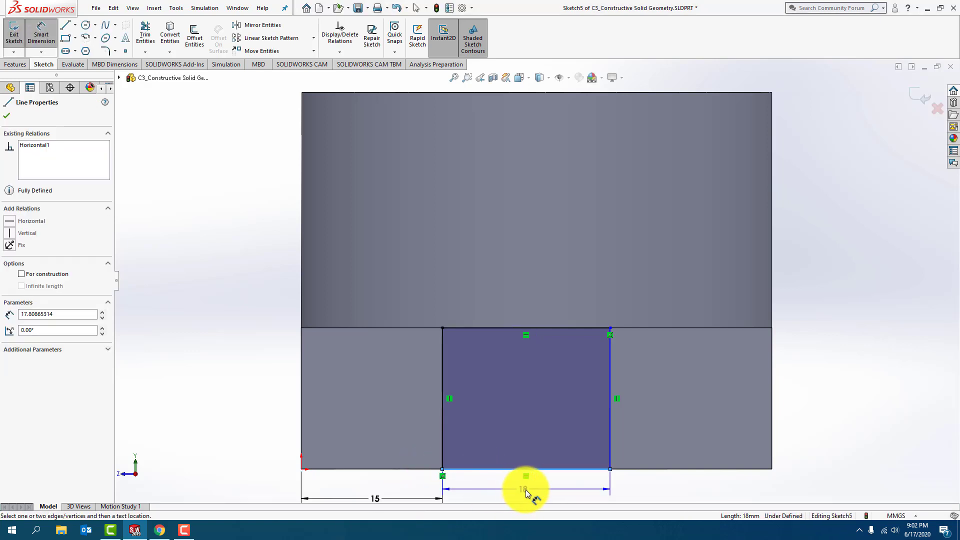
left_click(526, 490)
key("Return")
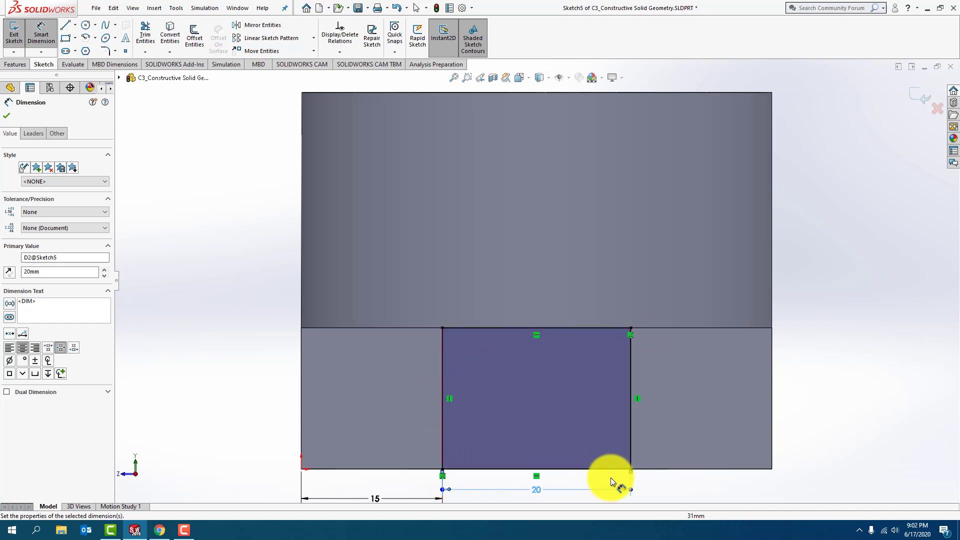
key("f")
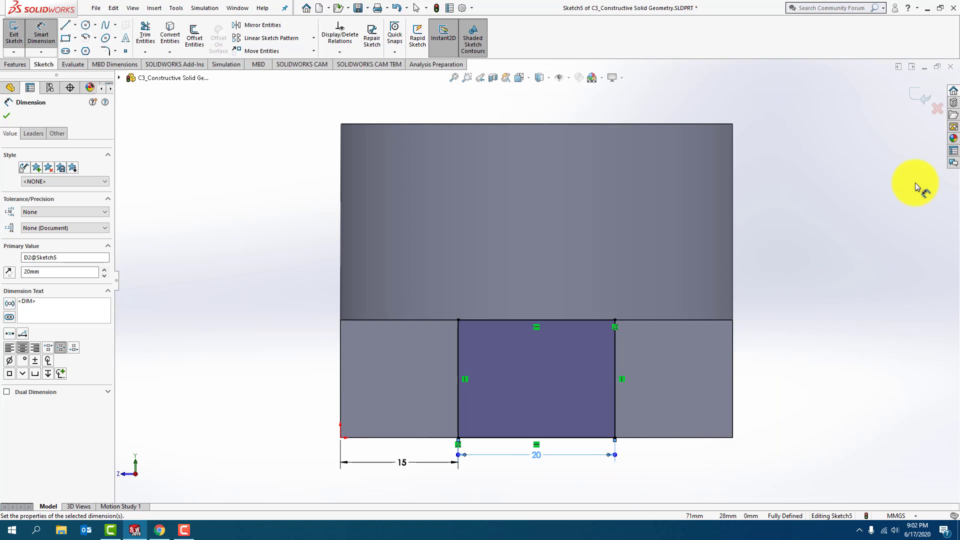
left_click(919, 95)
Step: Extrude-cut Sketch5 Up To Next so the slot runs through to the hole
middle_click_drag(886, 222, 901, 242)
key("f")
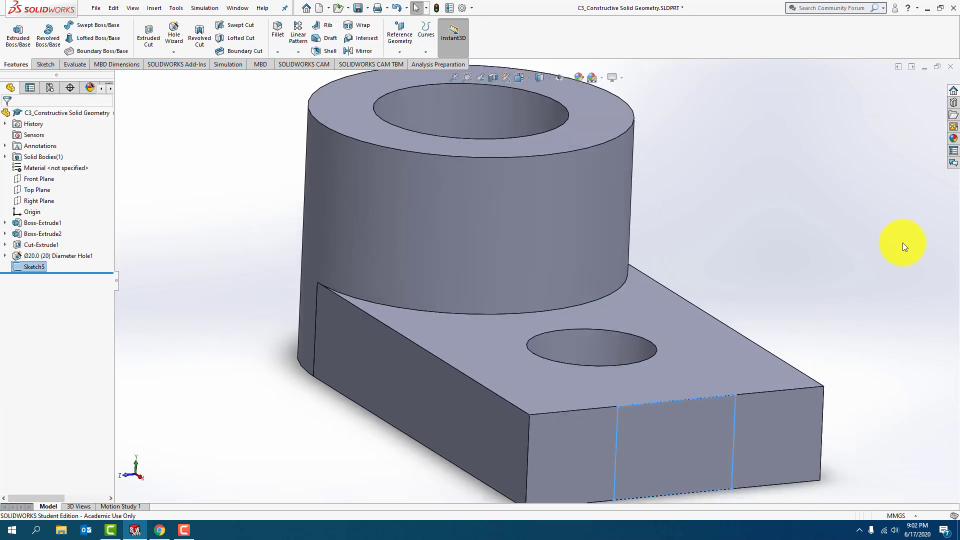
left_click(279, 314)
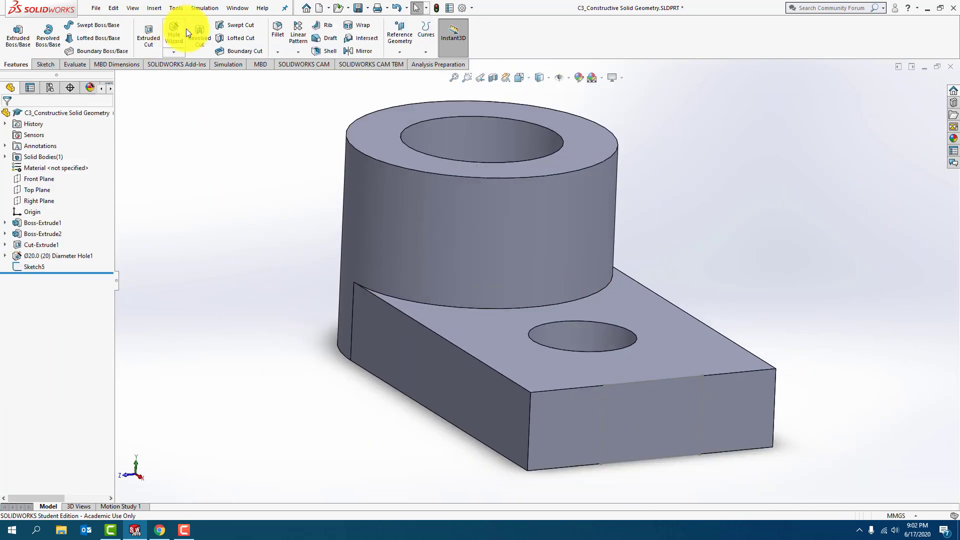
left_click(149, 40)
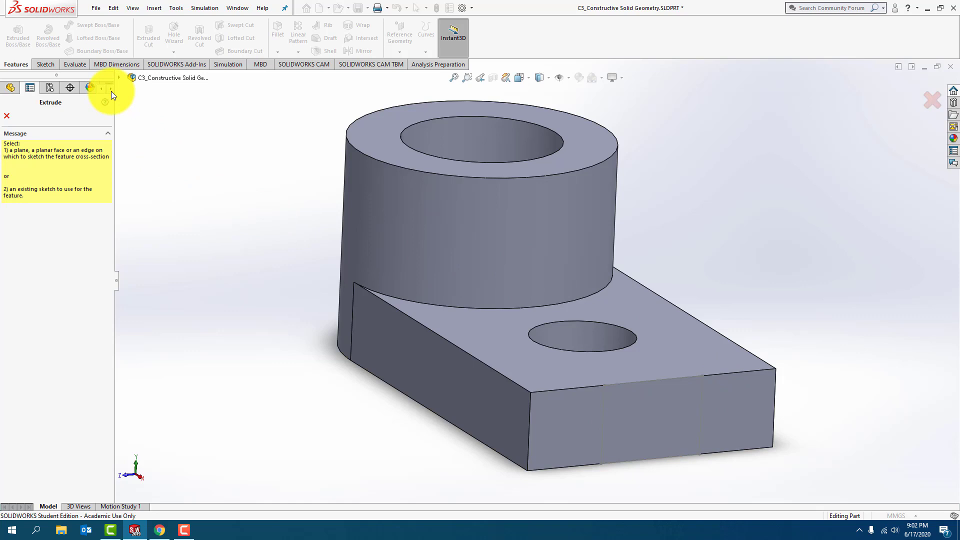
left_click(118, 78)
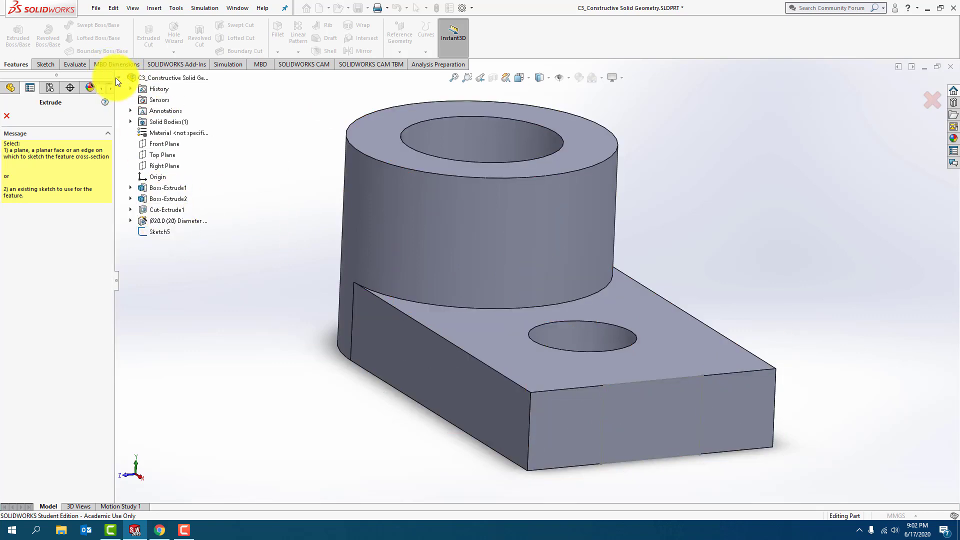
left_click(165, 231)
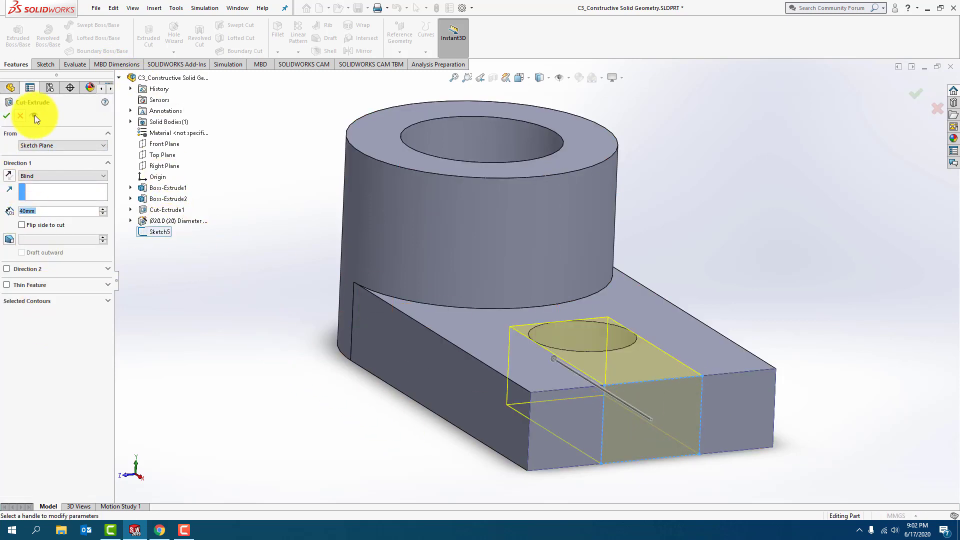
left_click(57, 175)
left_click(55, 204)
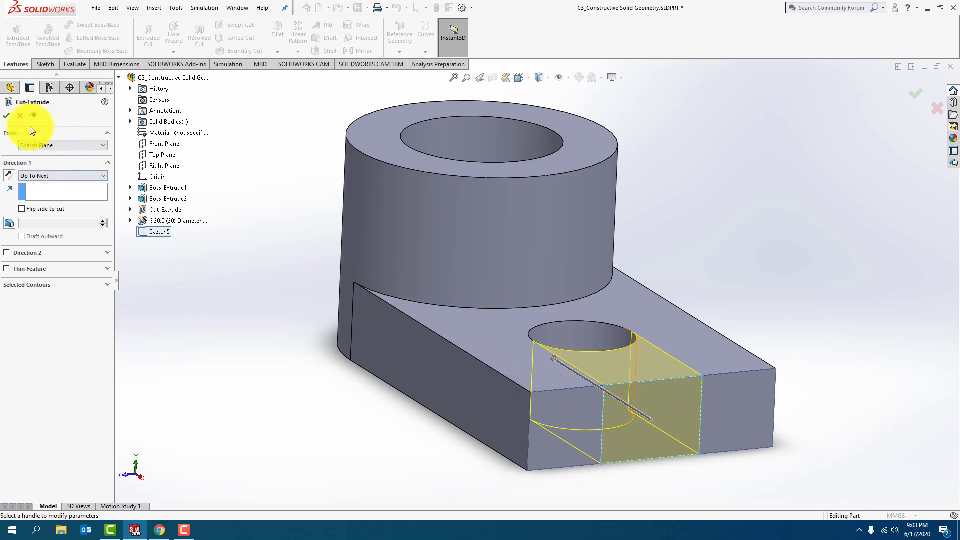
left_click(7, 116)
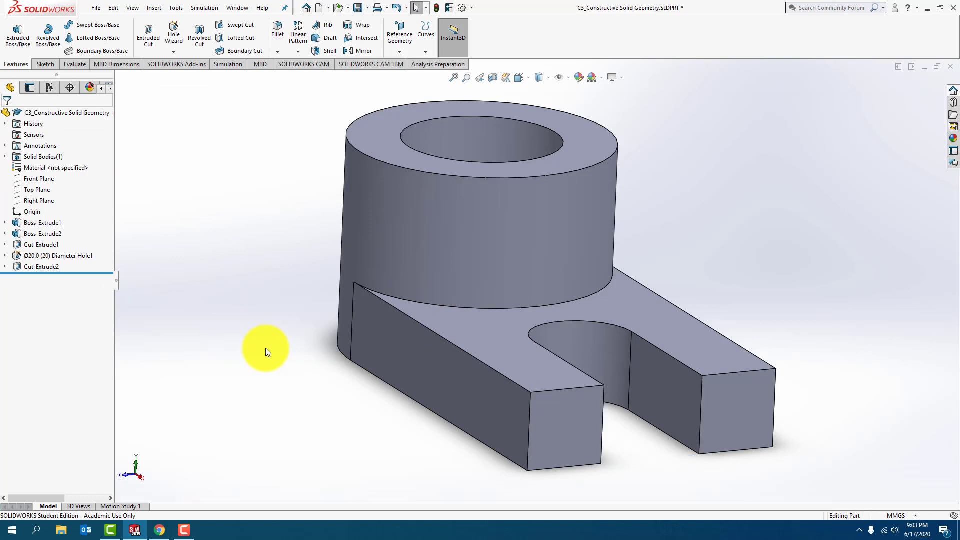
middle_click_drag(266, 348, 288, 345)
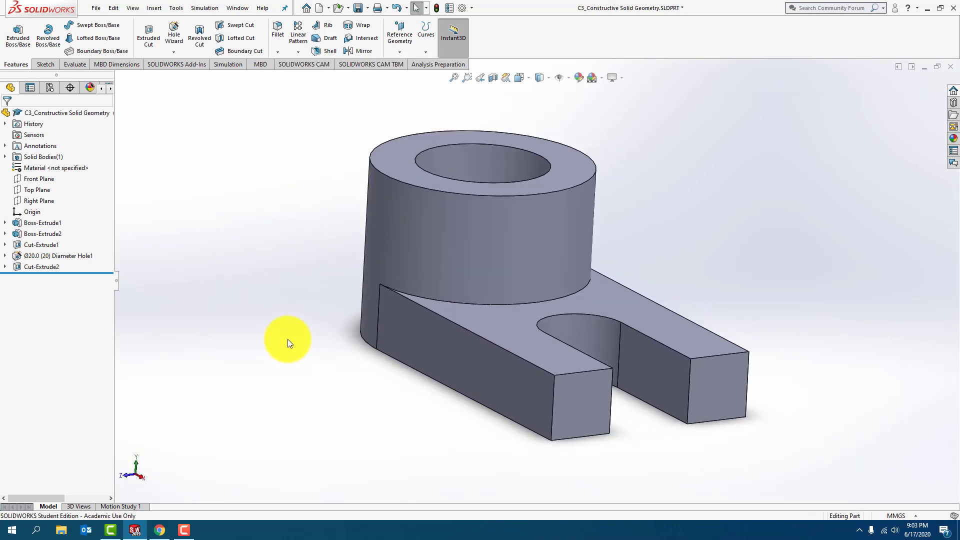
Step: Save the part and verify in Mass Properties that it weighs 80.43 grams
left_click(96, 8)
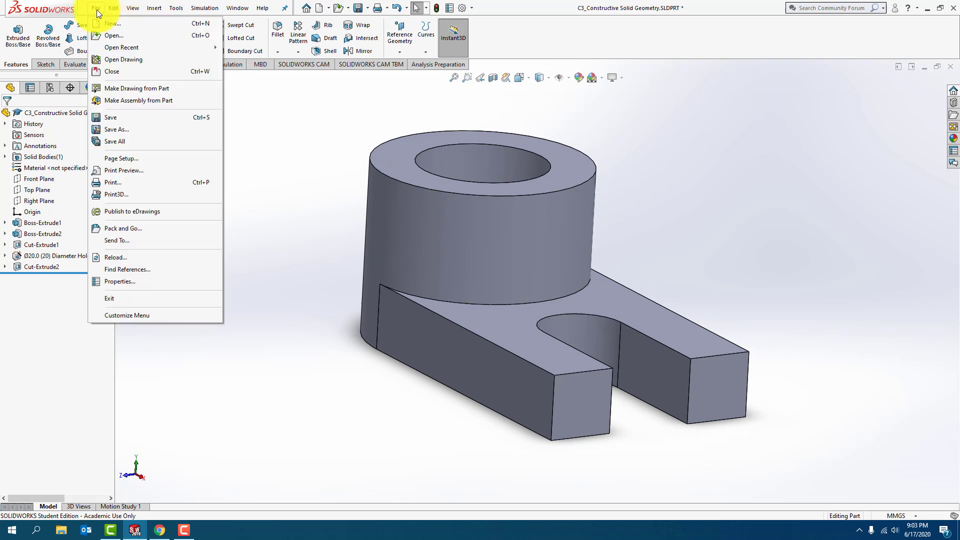
left_click(133, 119)
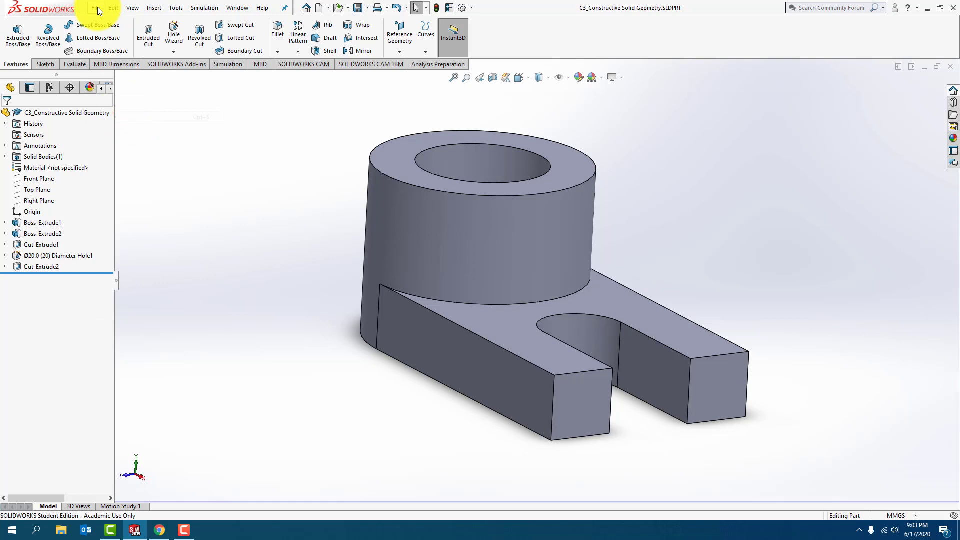
left_click(73, 64)
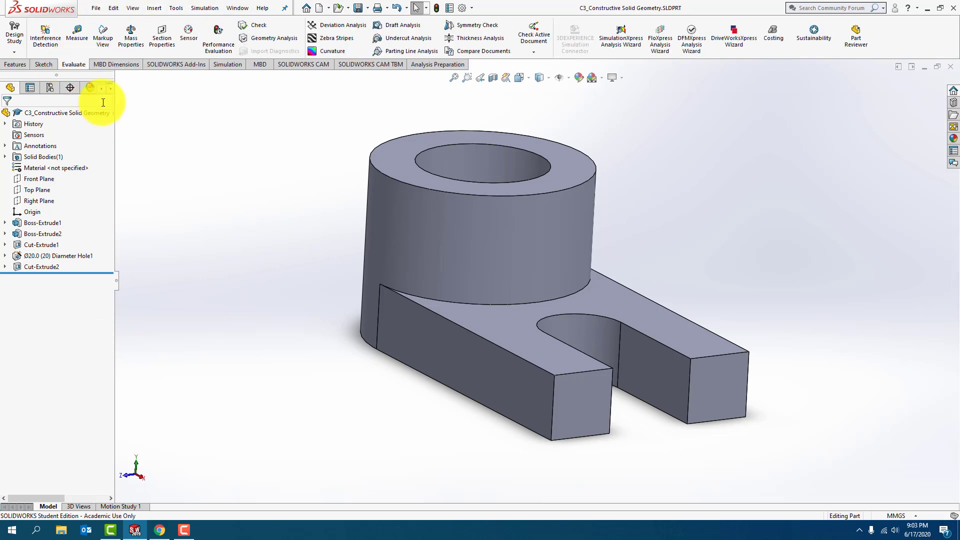
left_click(132, 41)
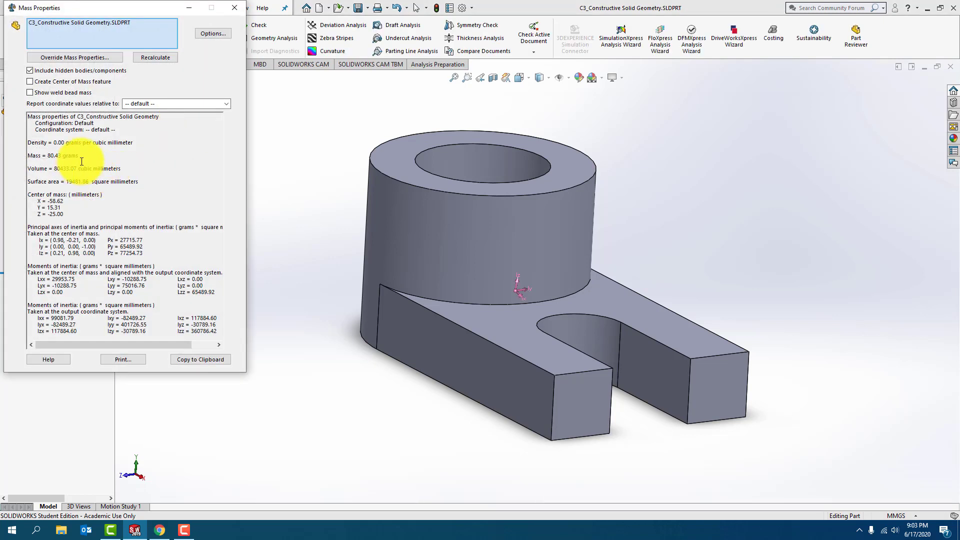
left_click_drag(78, 155, 48, 156)
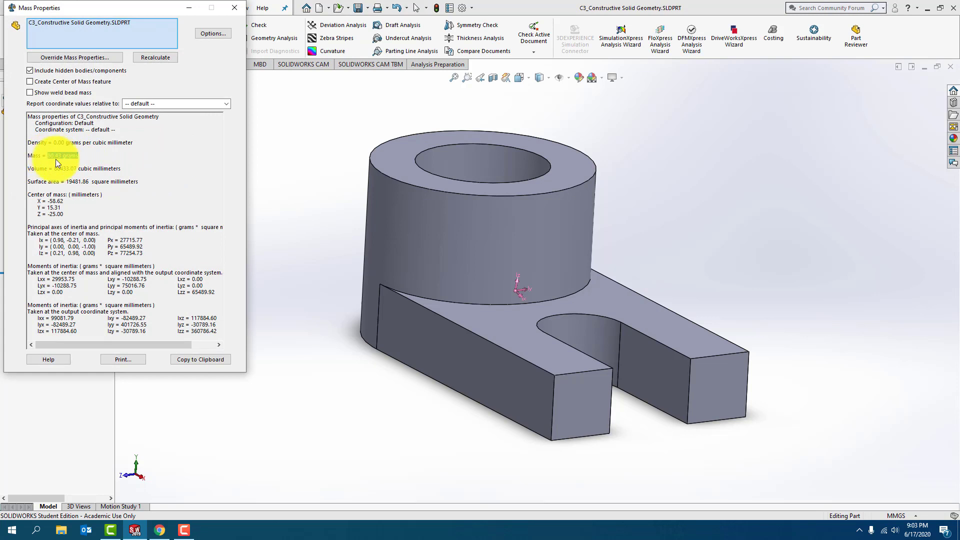
left_click(83, 155)
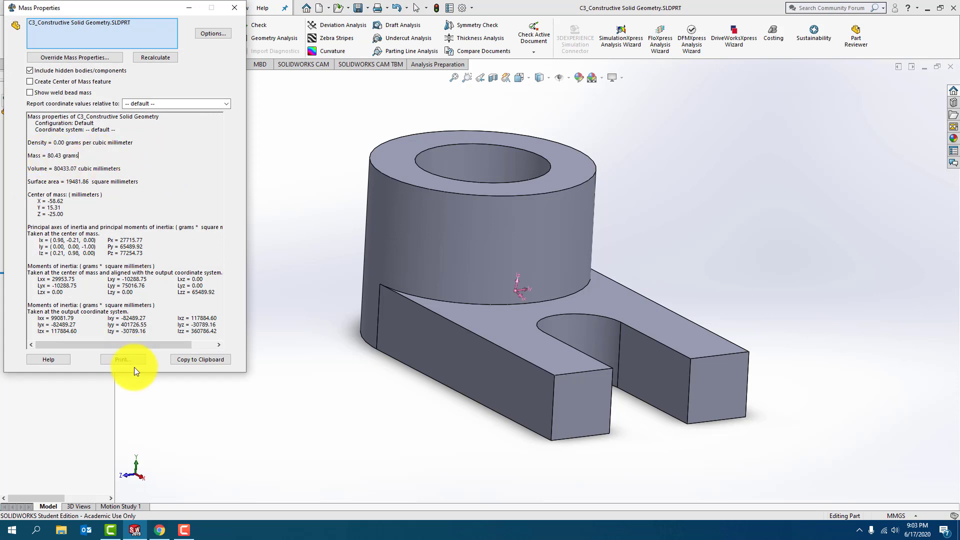
left_click(235, 9)
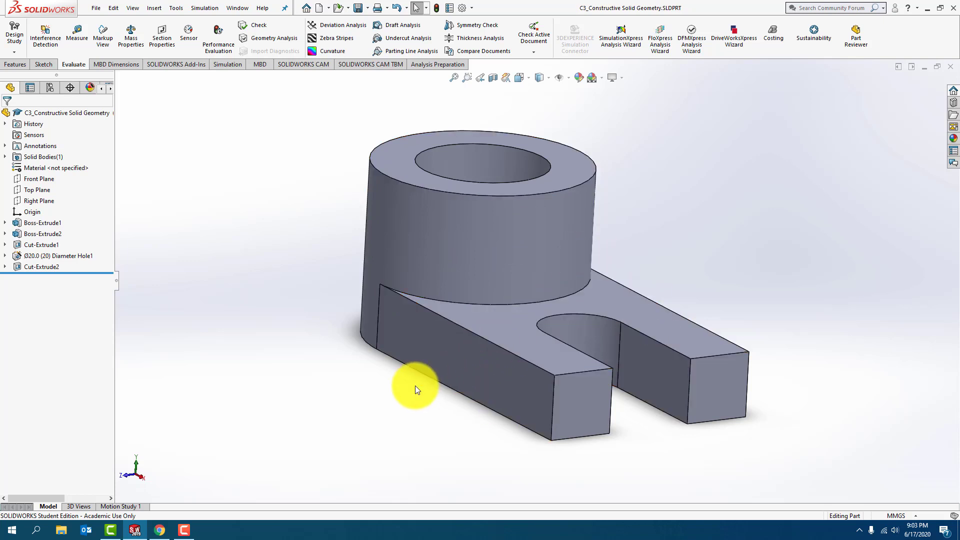
Step: Show the part from the front with Hidden Lines Visible display style
left_click(529, 74)
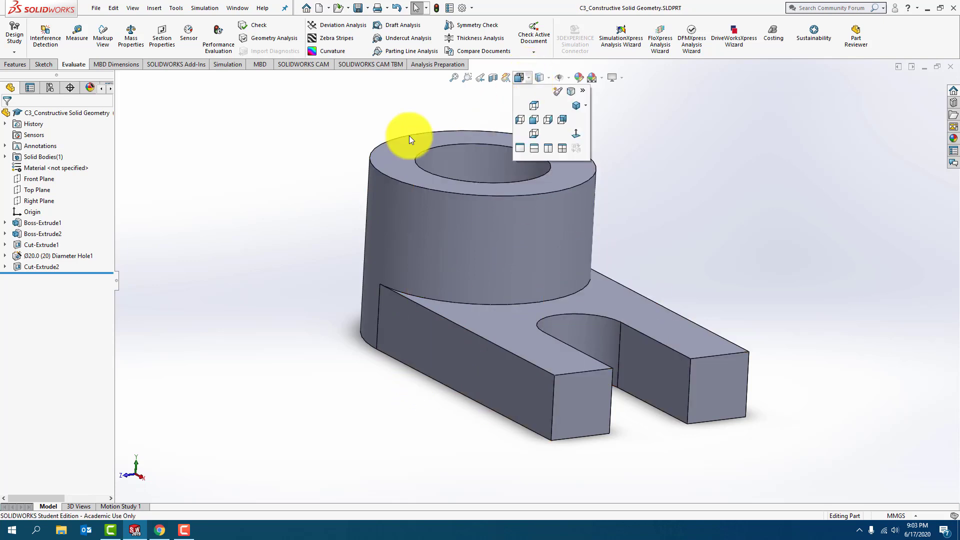
left_click(527, 77)
left_click(533, 117)
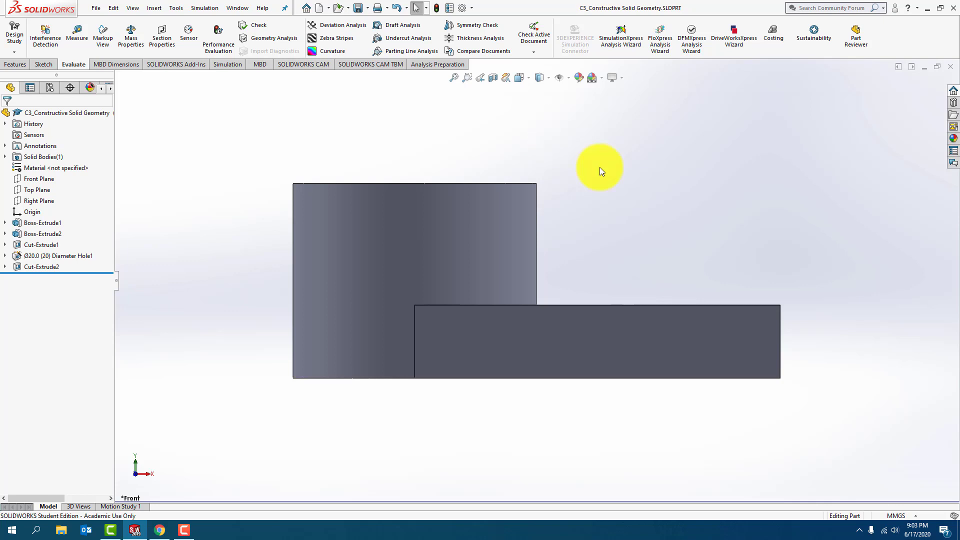
left_click(550, 78)
left_click(543, 133)
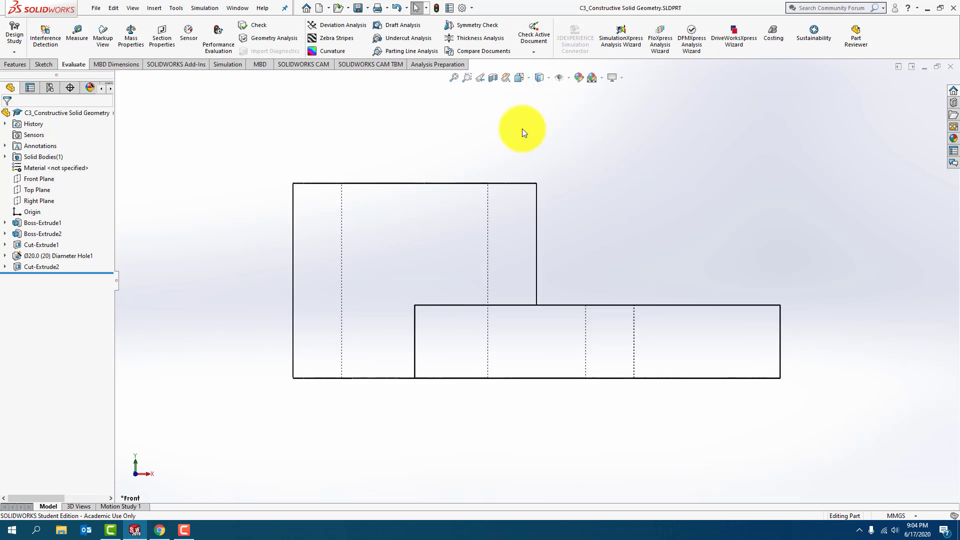
Step: Review the part in Top, Front, Right and Left views, ending in Isometric
left_click(527, 79)
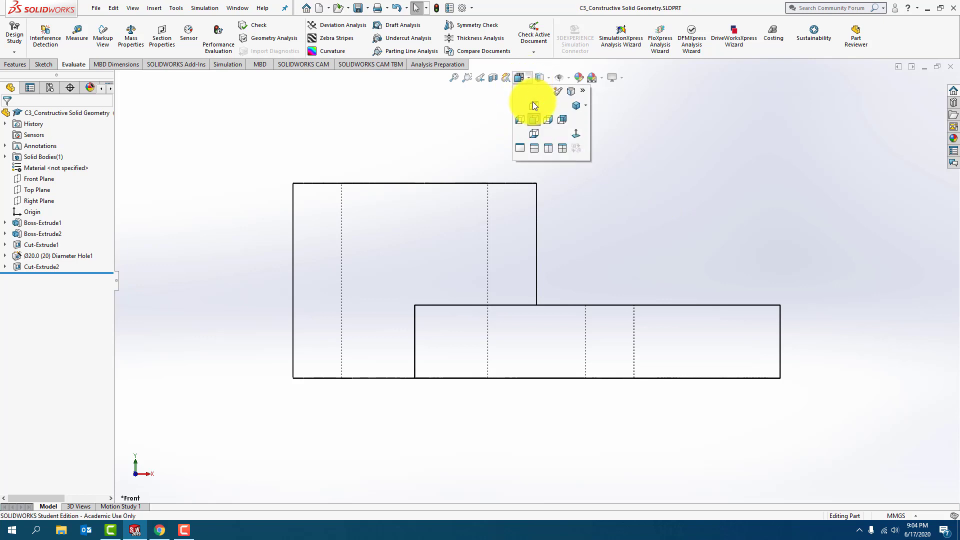
left_click(533, 103)
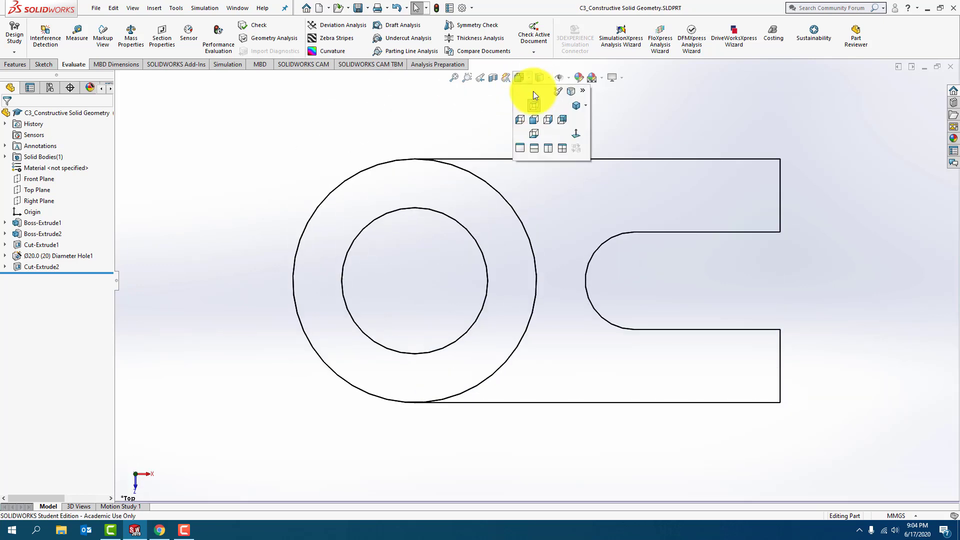
left_click(532, 120)
left_click(529, 79)
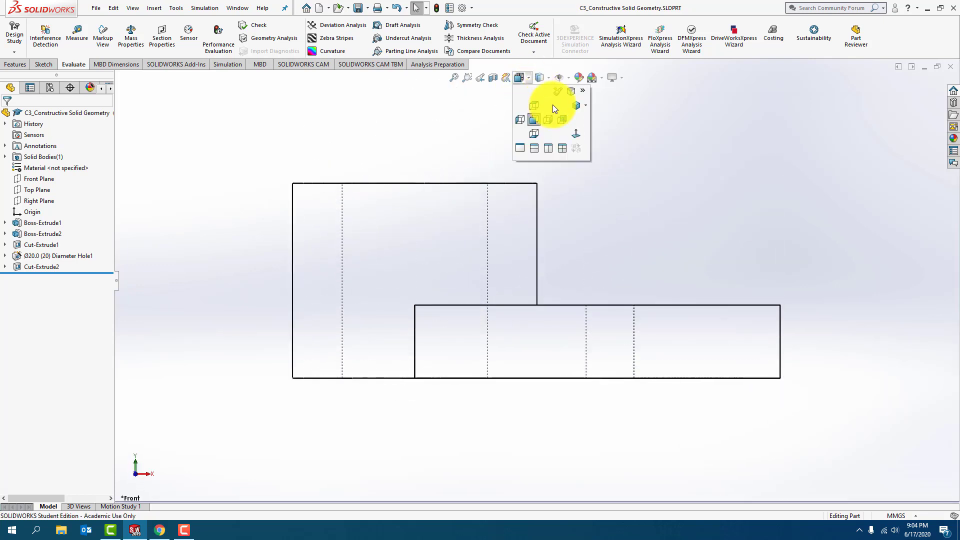
left_click(549, 119)
left_click(529, 79)
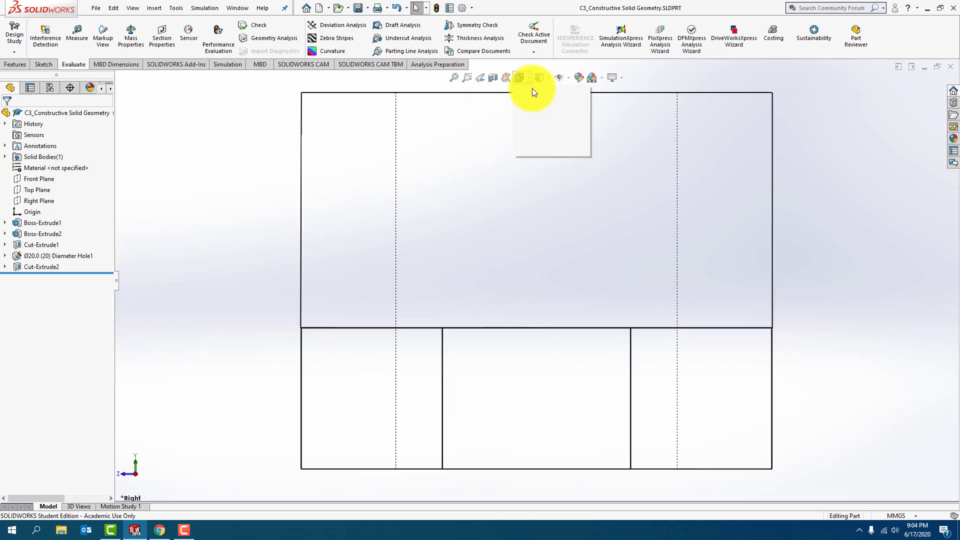
left_click(520, 121)
left_click(528, 79)
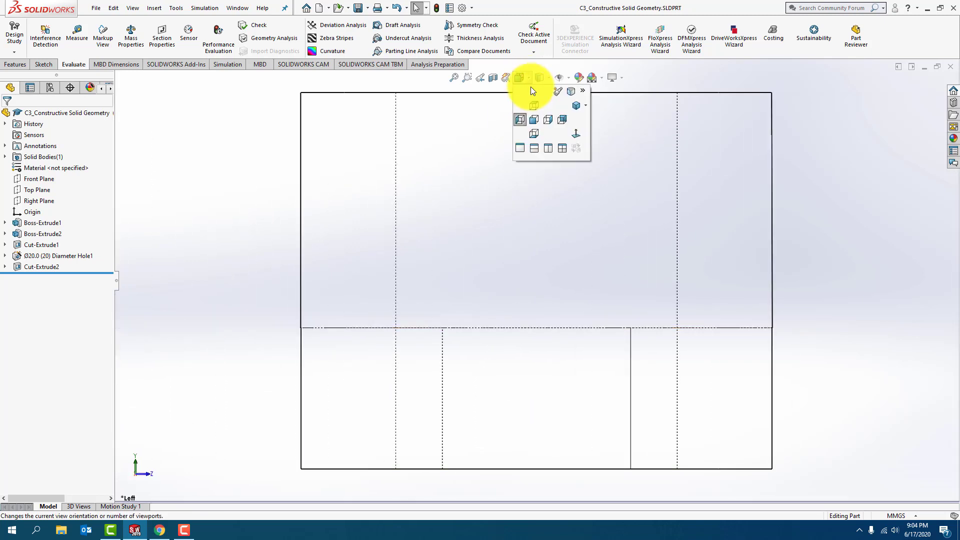
left_click(575, 107)
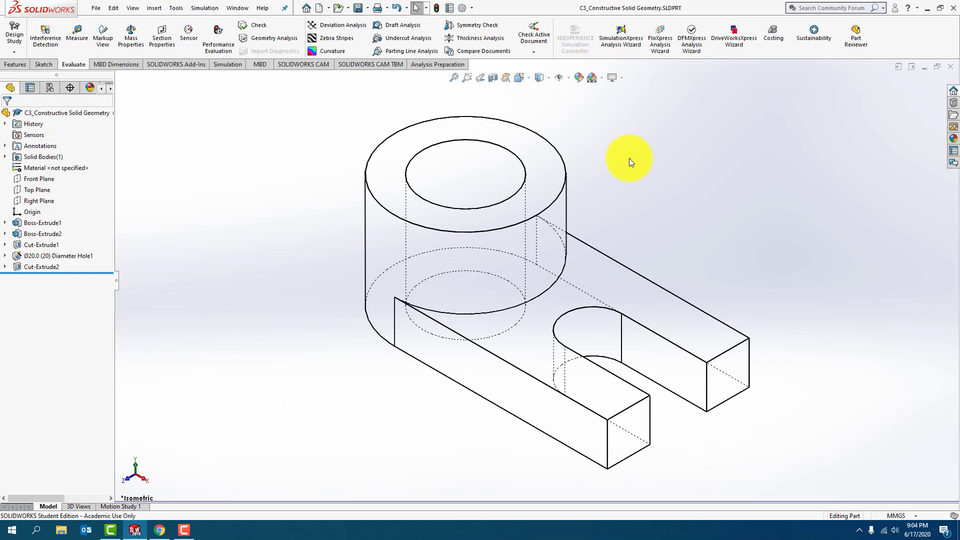